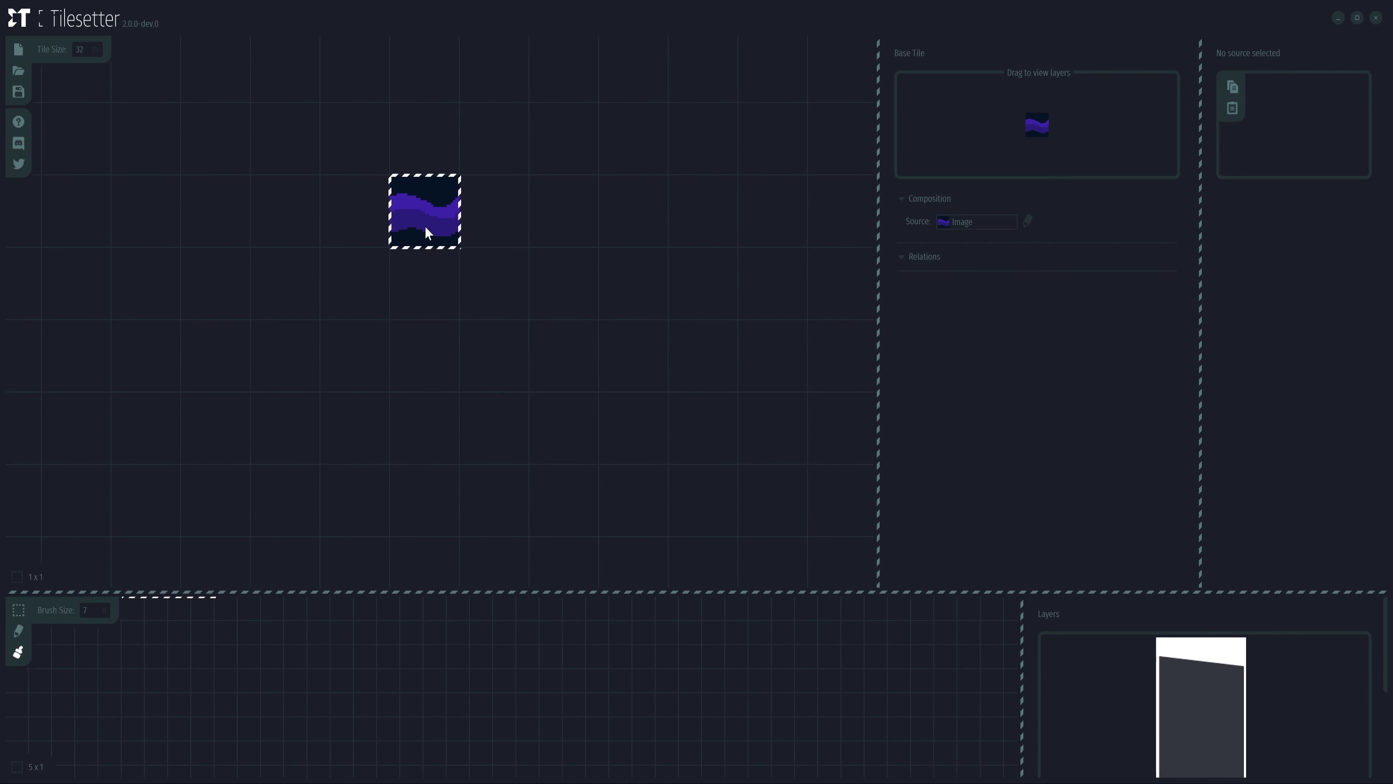
# Build blob borders around the wavy purple tile and paste the copied blue drip image into the top border tile's source.
pyautogui.rightClick(425, 226)
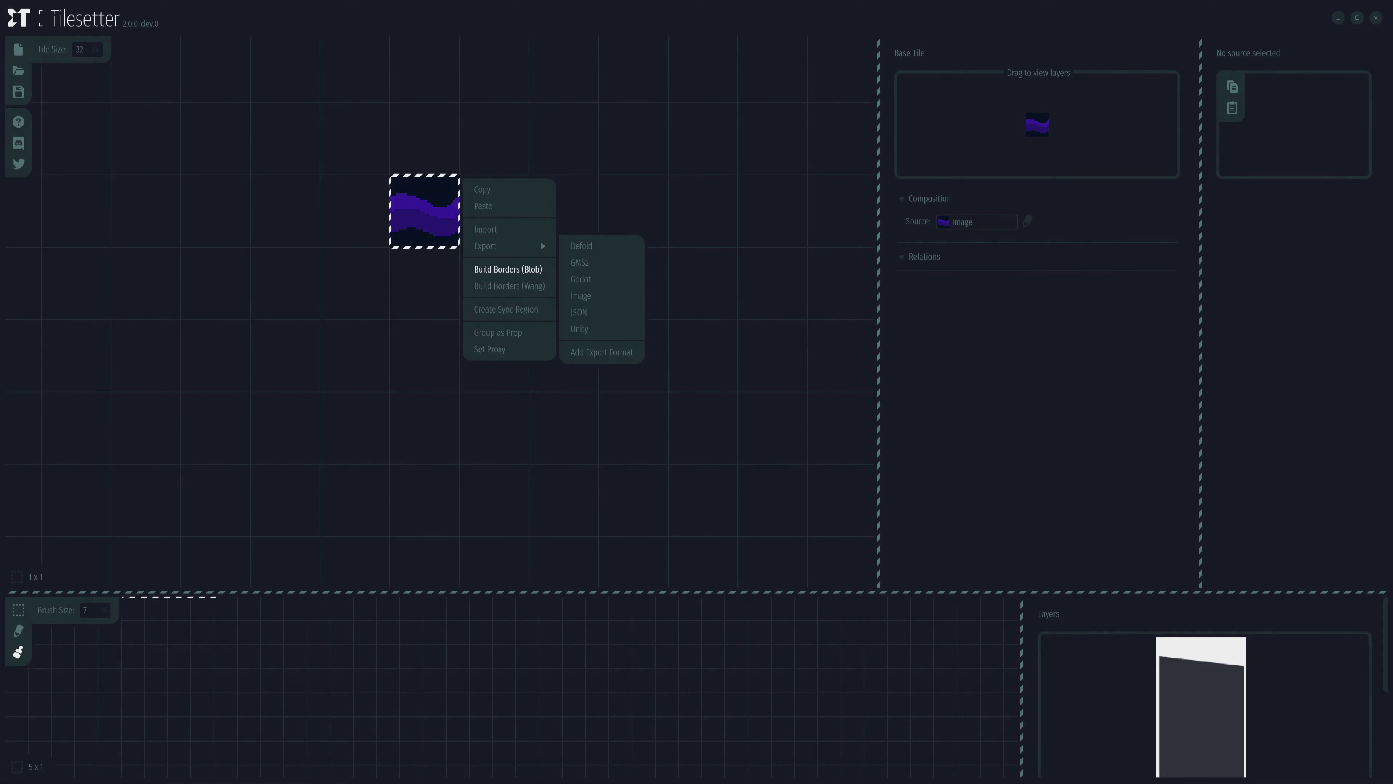
pyautogui.click(508, 269)
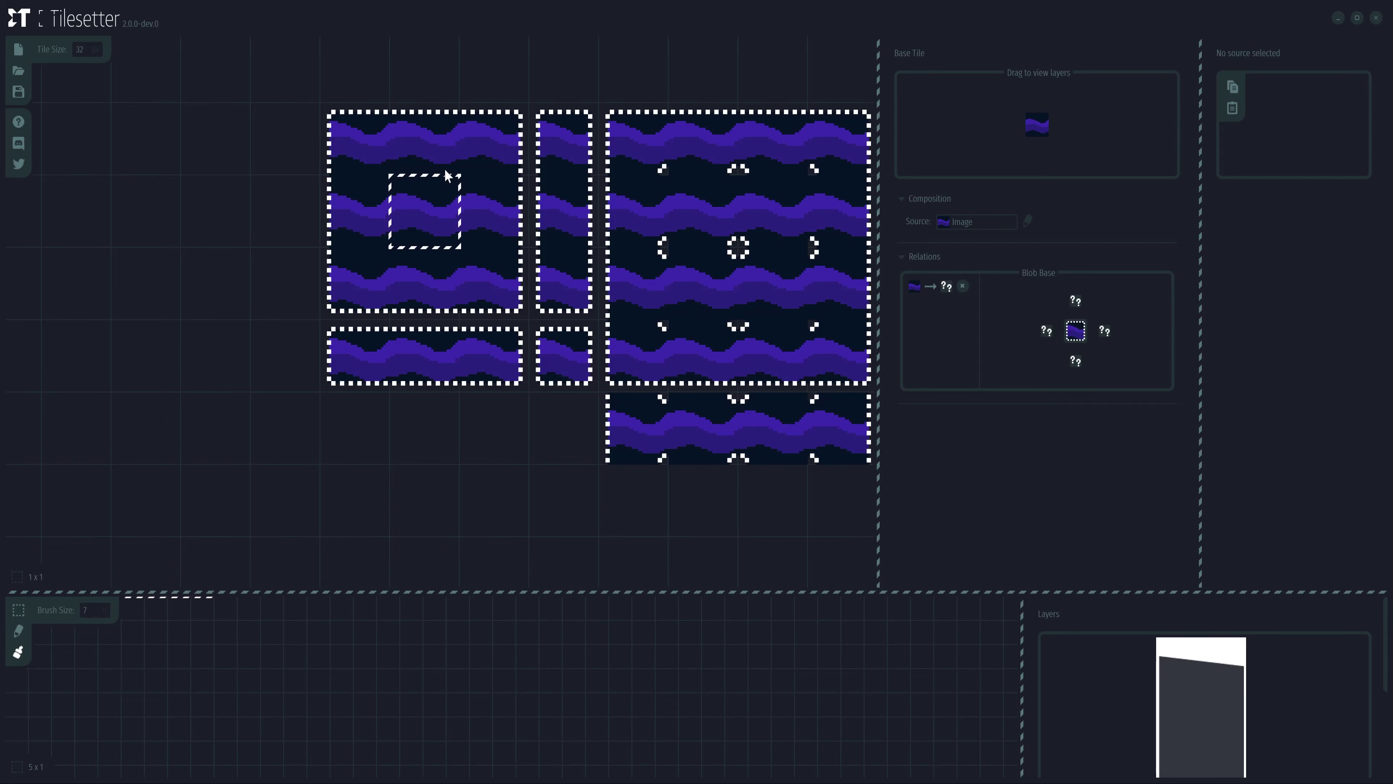
pyautogui.click(445, 164)
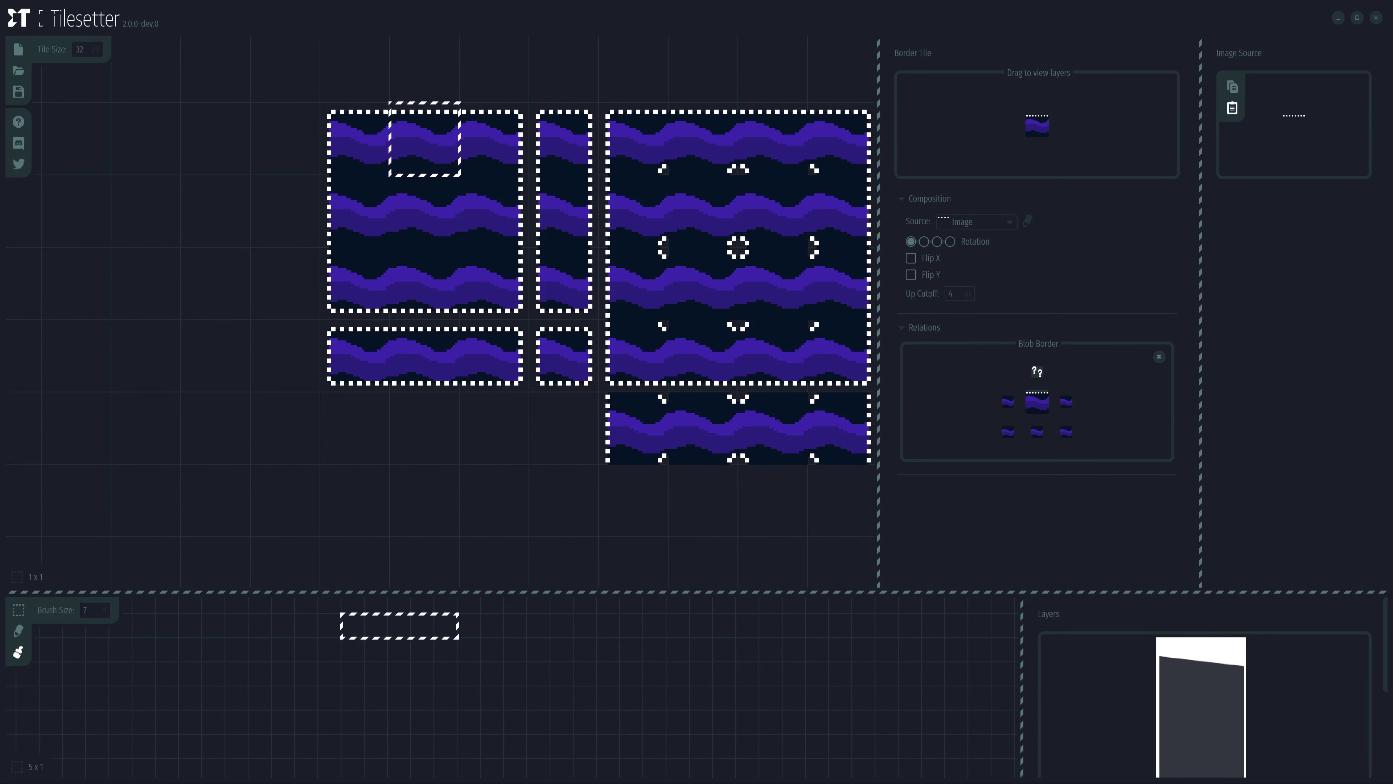
pyautogui.click(1232, 108)
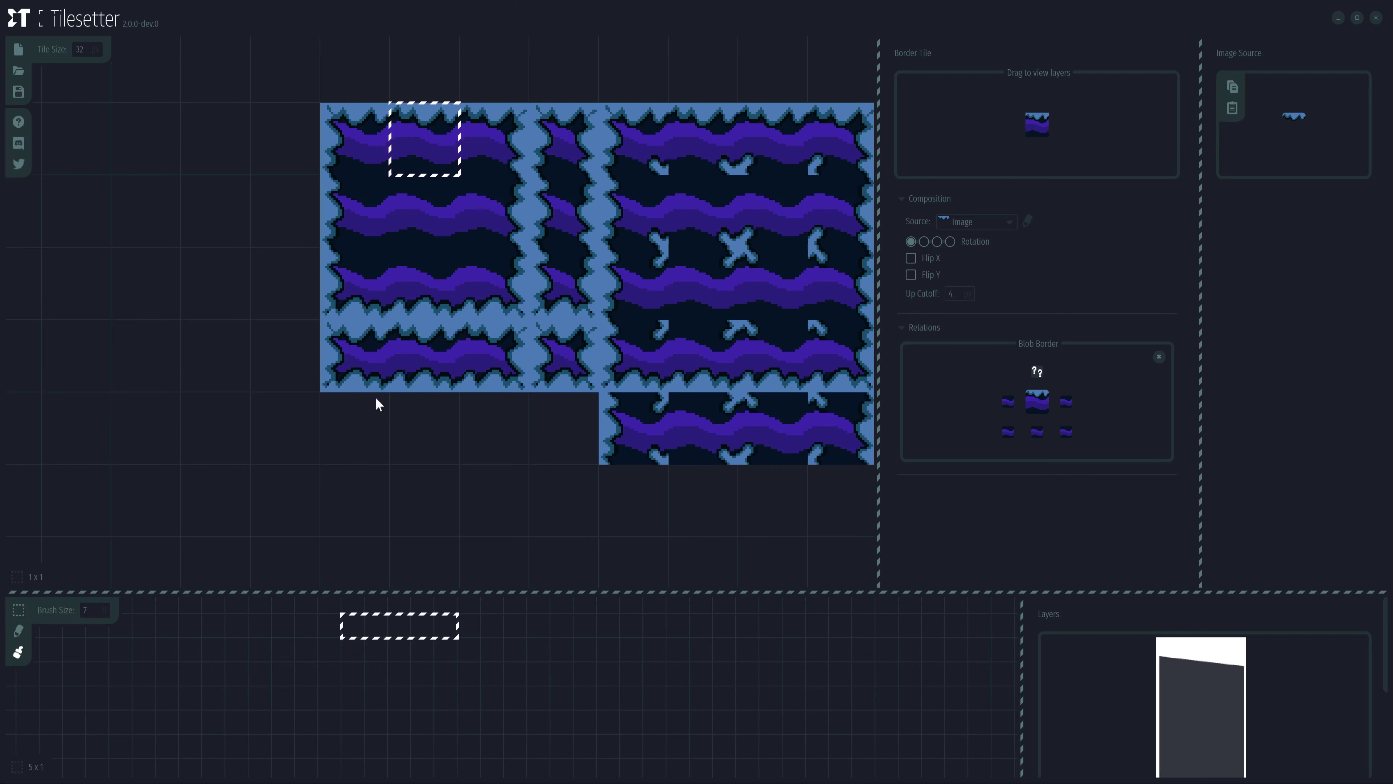
pyautogui.scroll(-4, 455, 379)
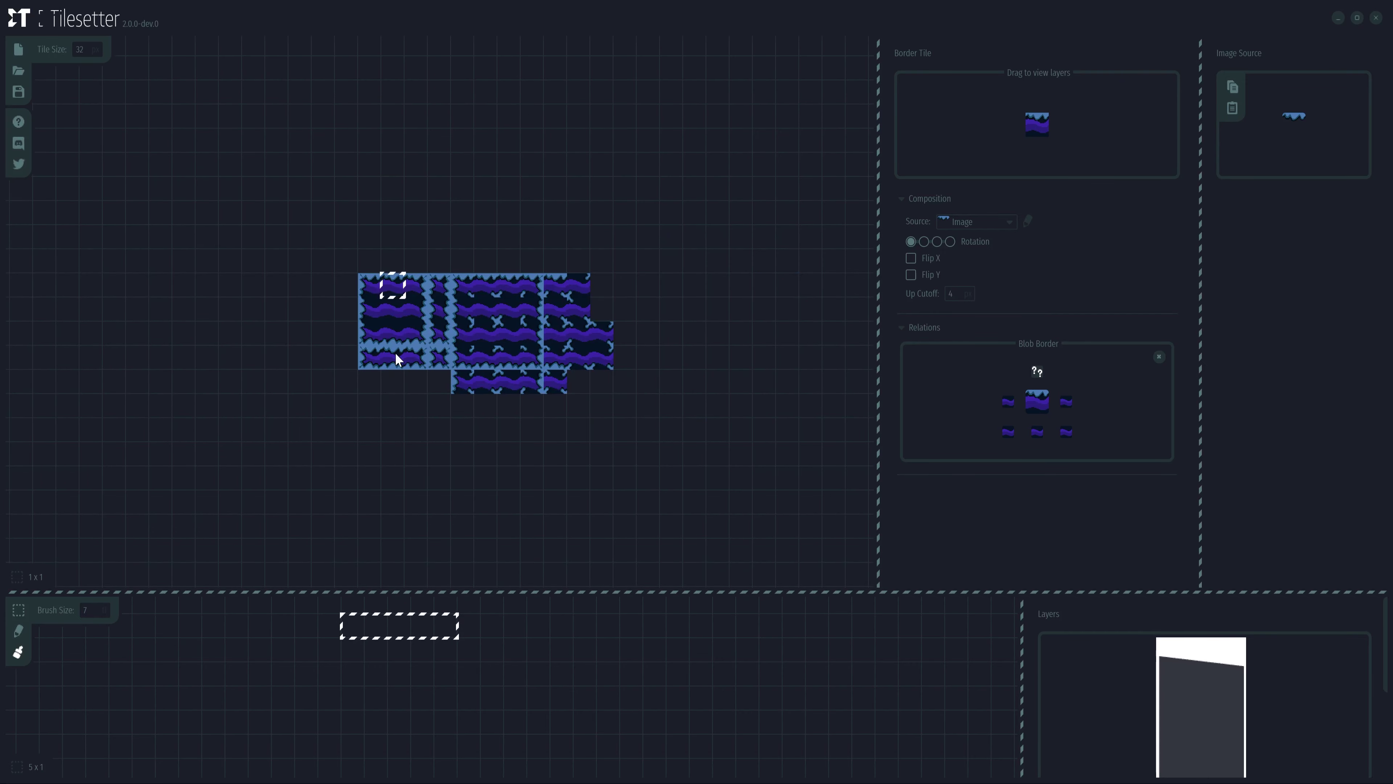
pyautogui.scroll(3, 395, 358)
# Enlarge the map area and paint a large freeform region with the wavy purple base tile at brush size 7.
pyautogui.click(334, 243)
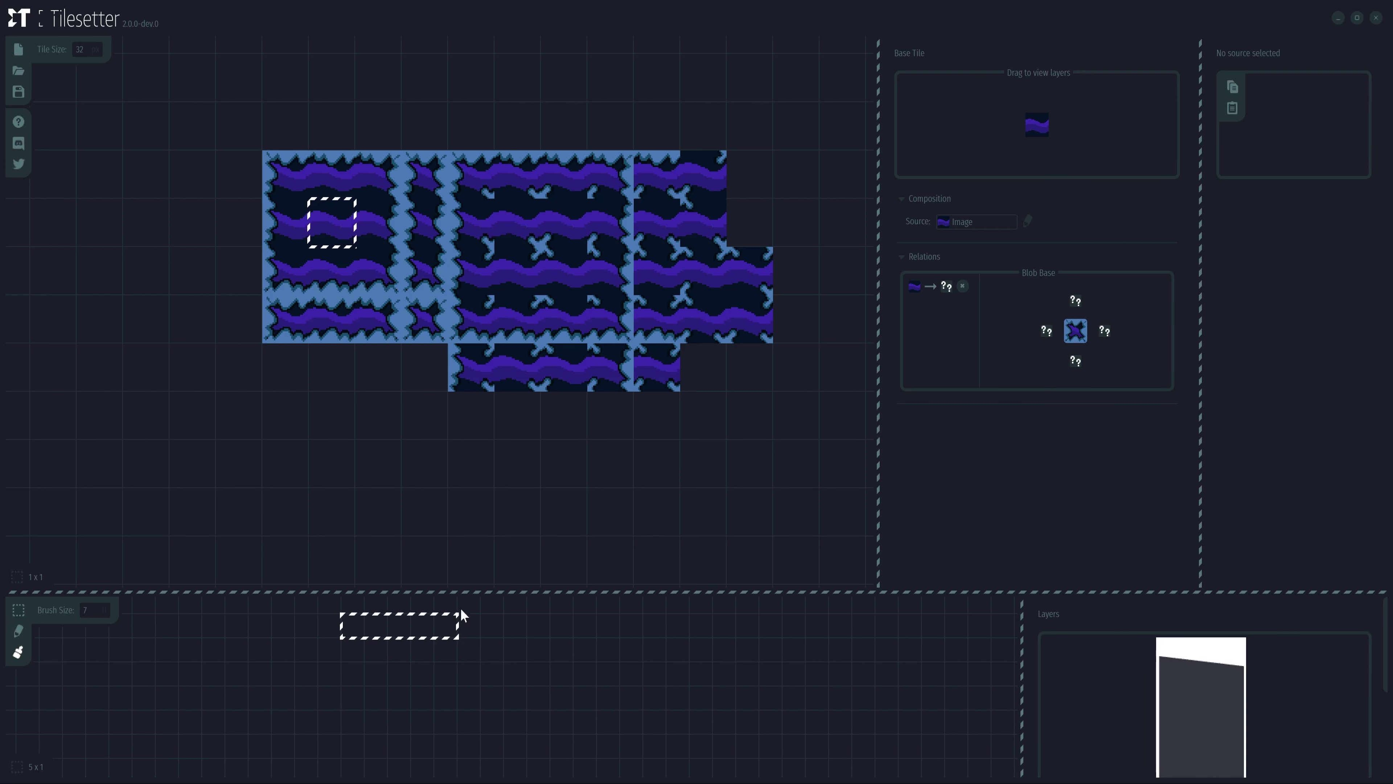
pyautogui.moveTo(545, 590); pyautogui.dragTo(631, 428)
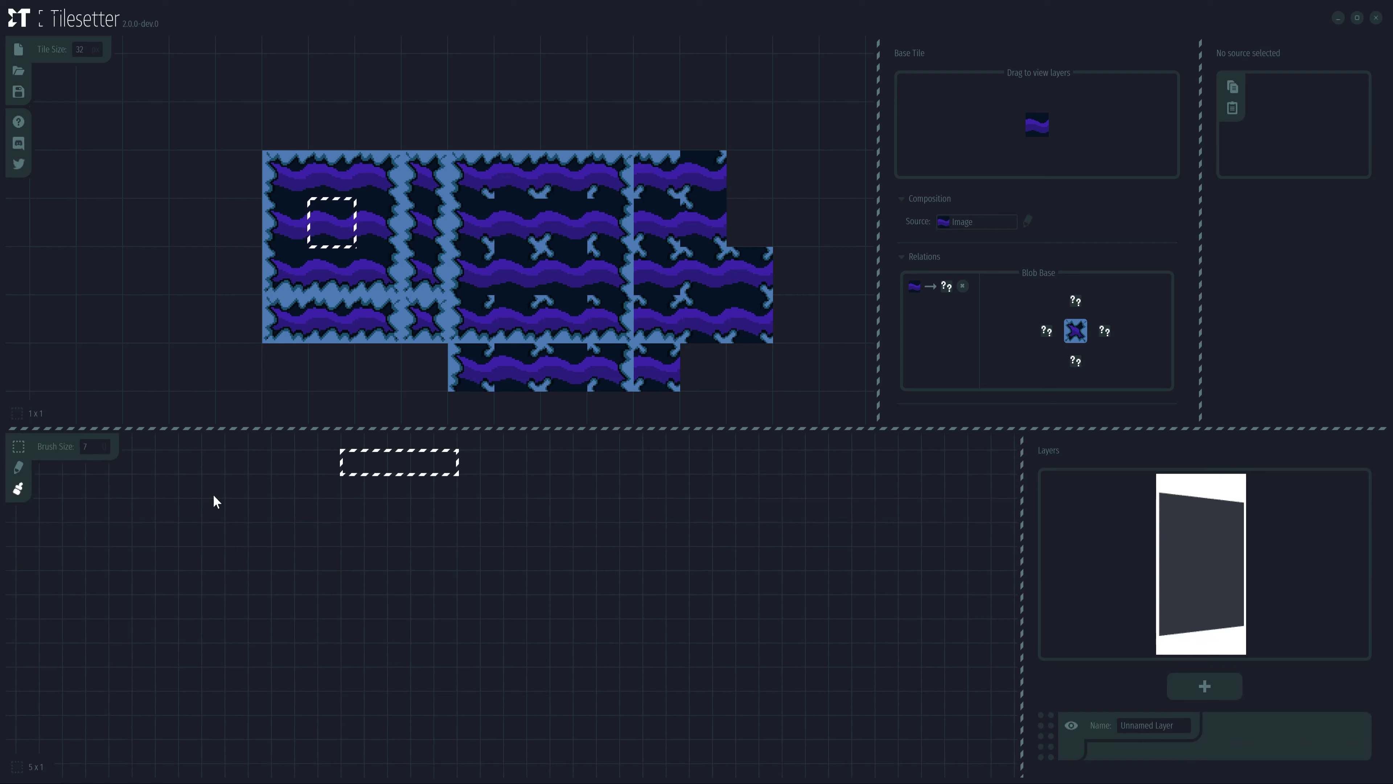
pyautogui.moveTo(368, 525)
pyautogui.mouseDown()
pyautogui.moveTo(370, 489)
pyautogui.moveTo(298, 644)
pyautogui.moveTo(647, 637)
pyautogui.moveTo(906, 586)
pyautogui.mouseUp()
pyautogui.moveTo(329, 648); pyautogui.dragTo(441, 610)
pyautogui.moveTo(61, 592); pyautogui.dragTo(511, 609)
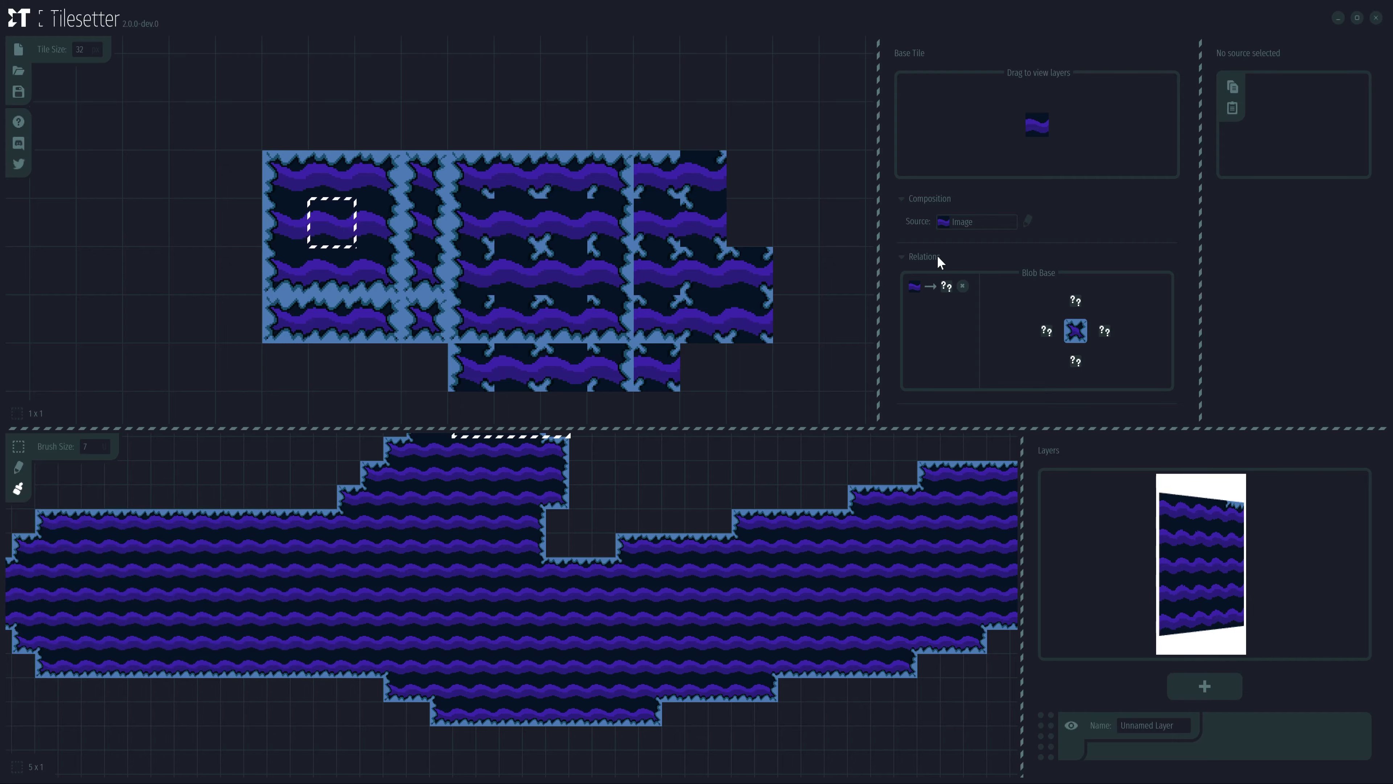
pyautogui.scroll(-3, 537, 620)
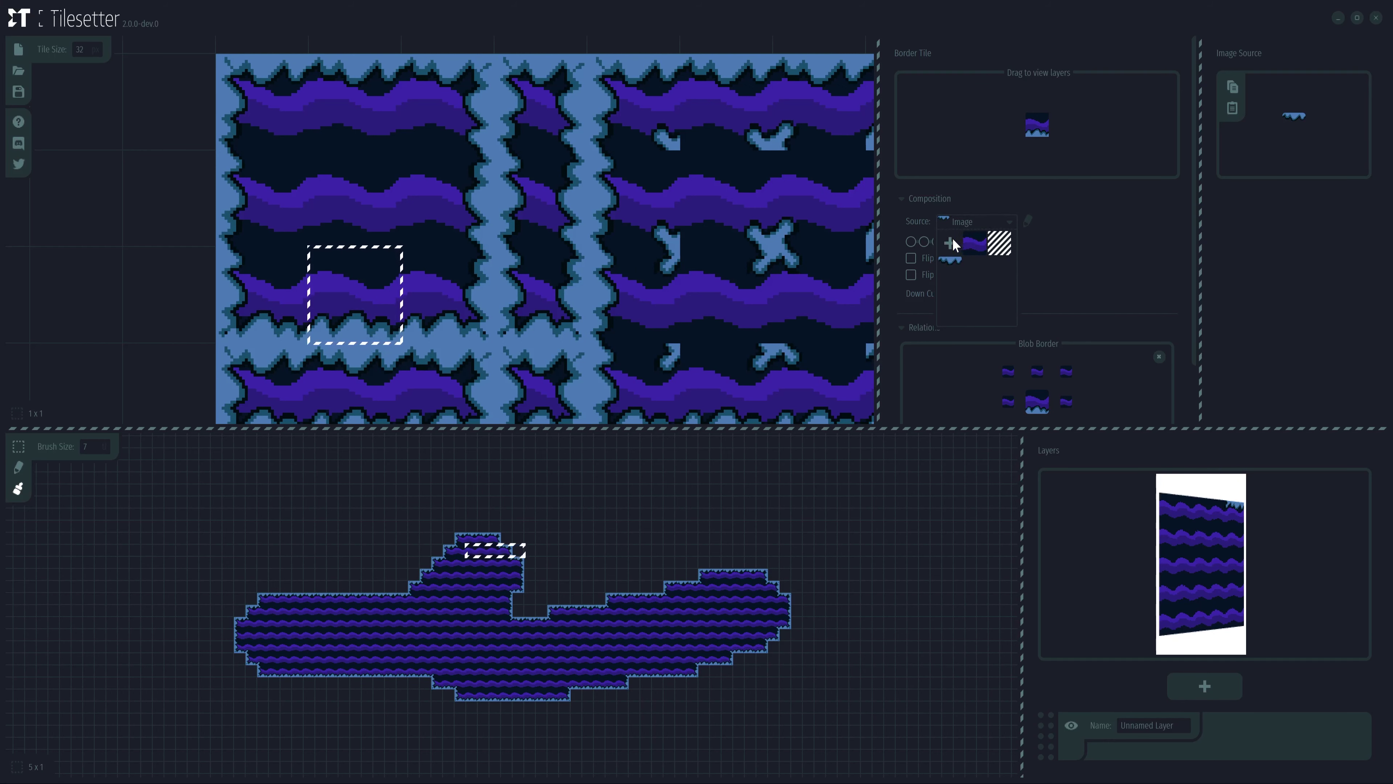
# Give the bottom border tile a new image source, paste the copied blue drip image into it and choose the first rotation option.
pyautogui.click(953, 238)
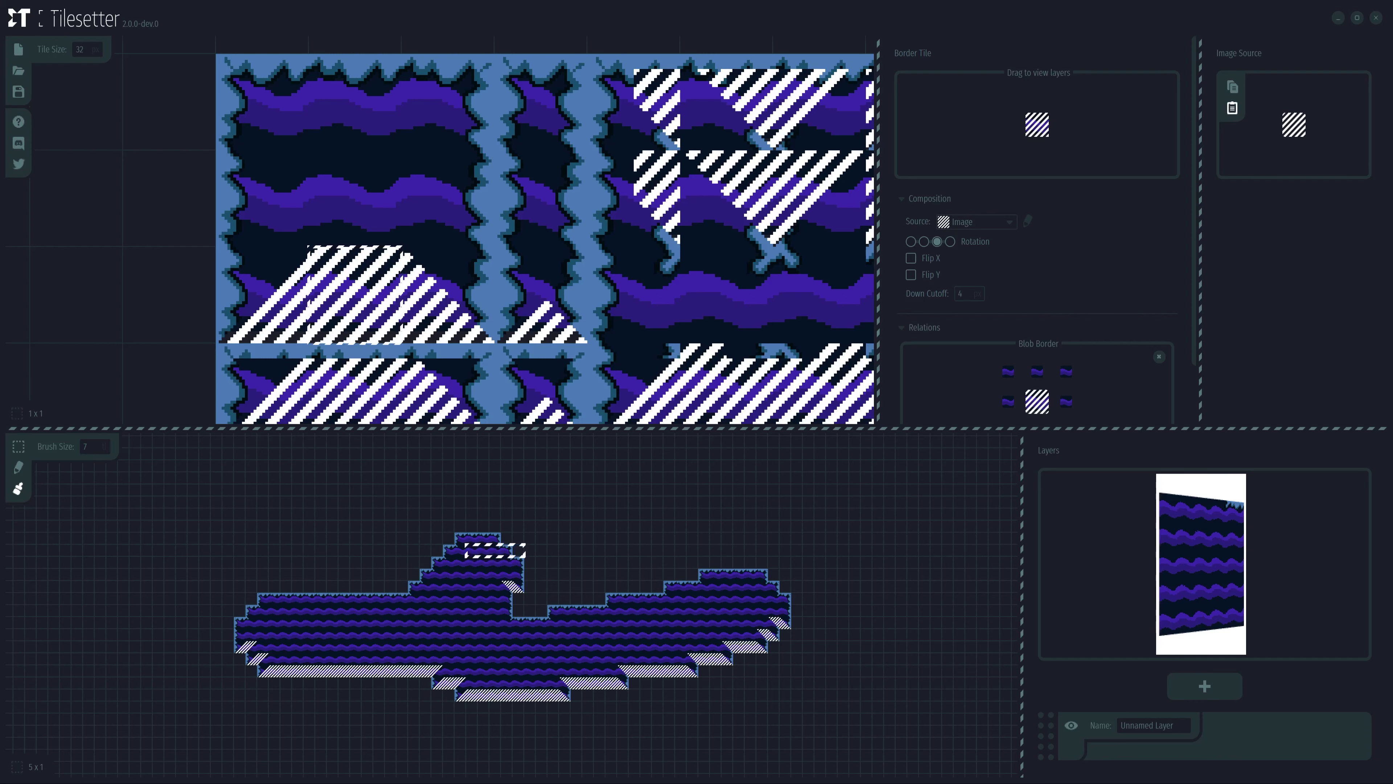
pyautogui.click(1235, 108)
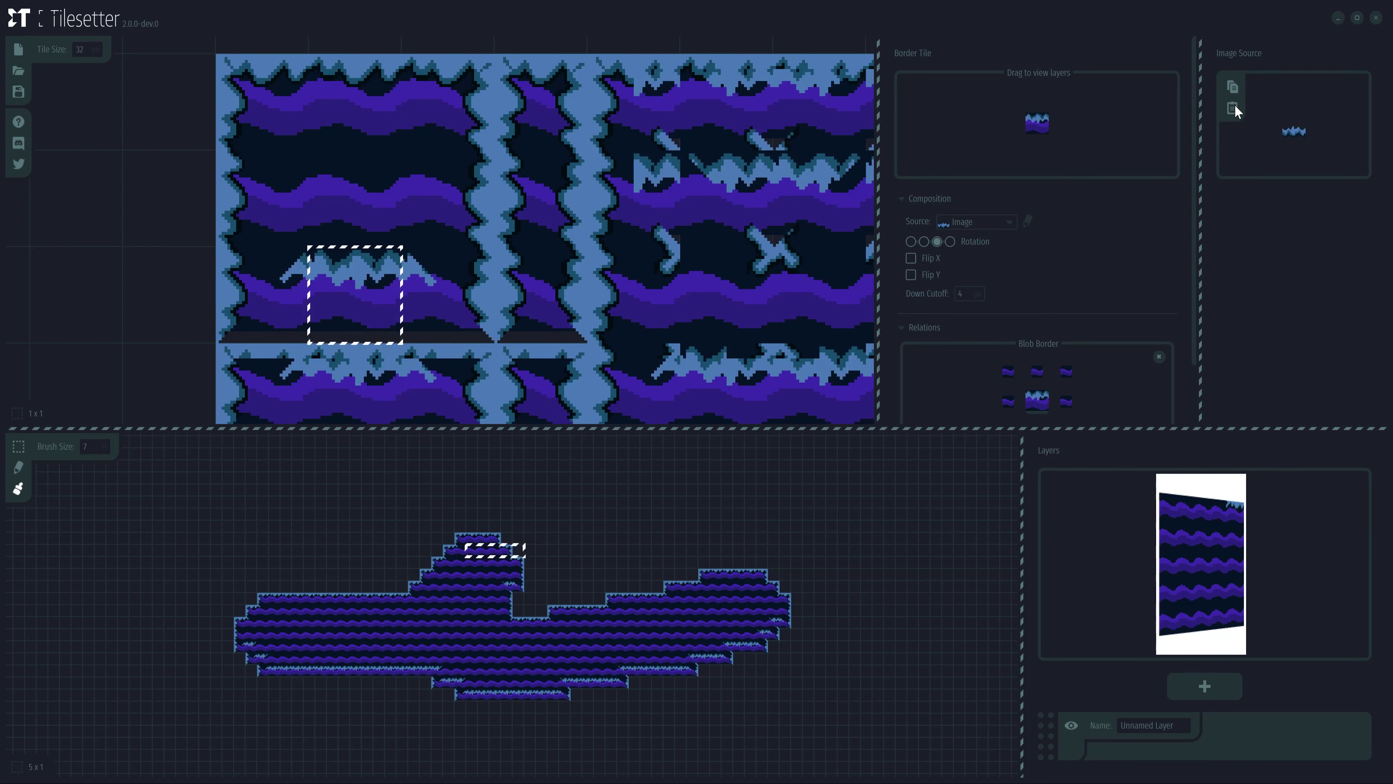
pyautogui.click(950, 242)
pyautogui.click(911, 242)
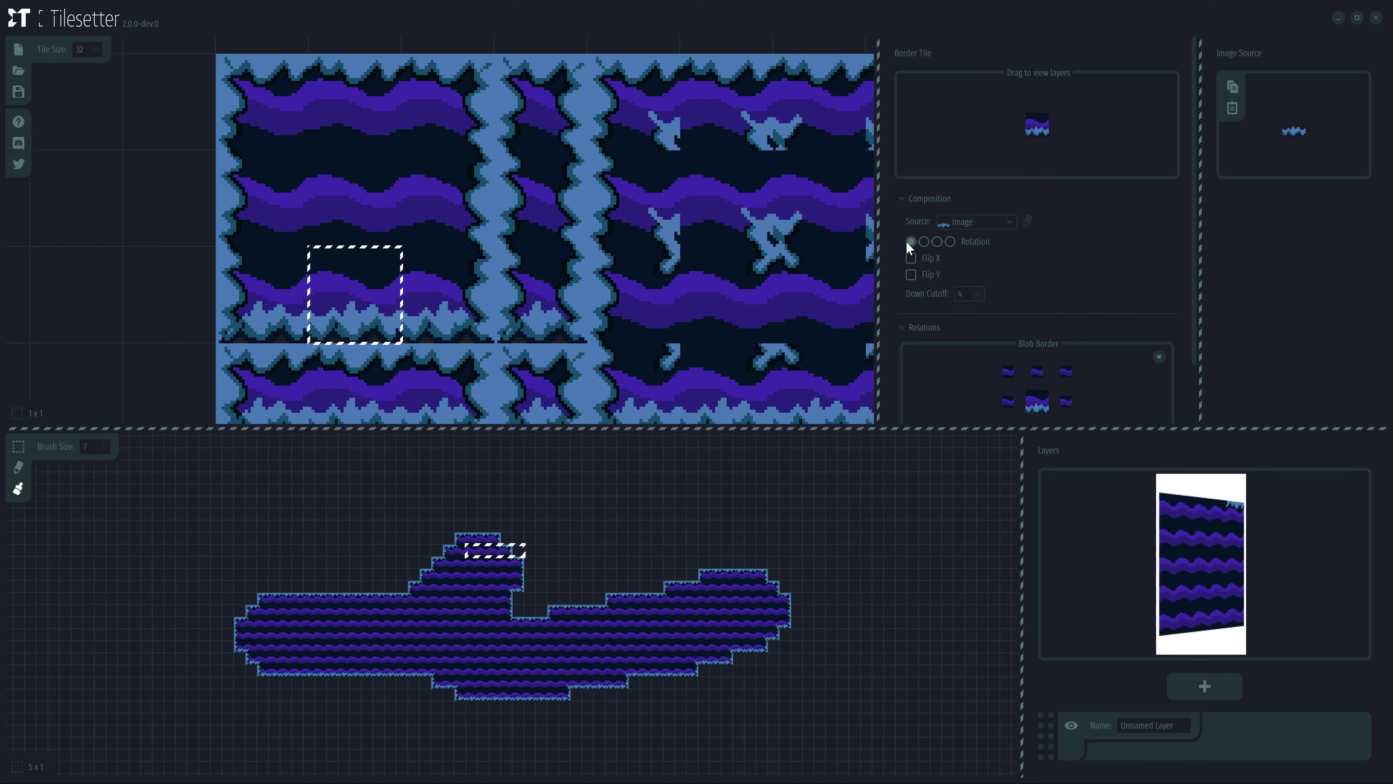
pyautogui.scroll(-1, 395, 327)
pyautogui.moveTo(395, 327); pyautogui.dragTo(424, 236)
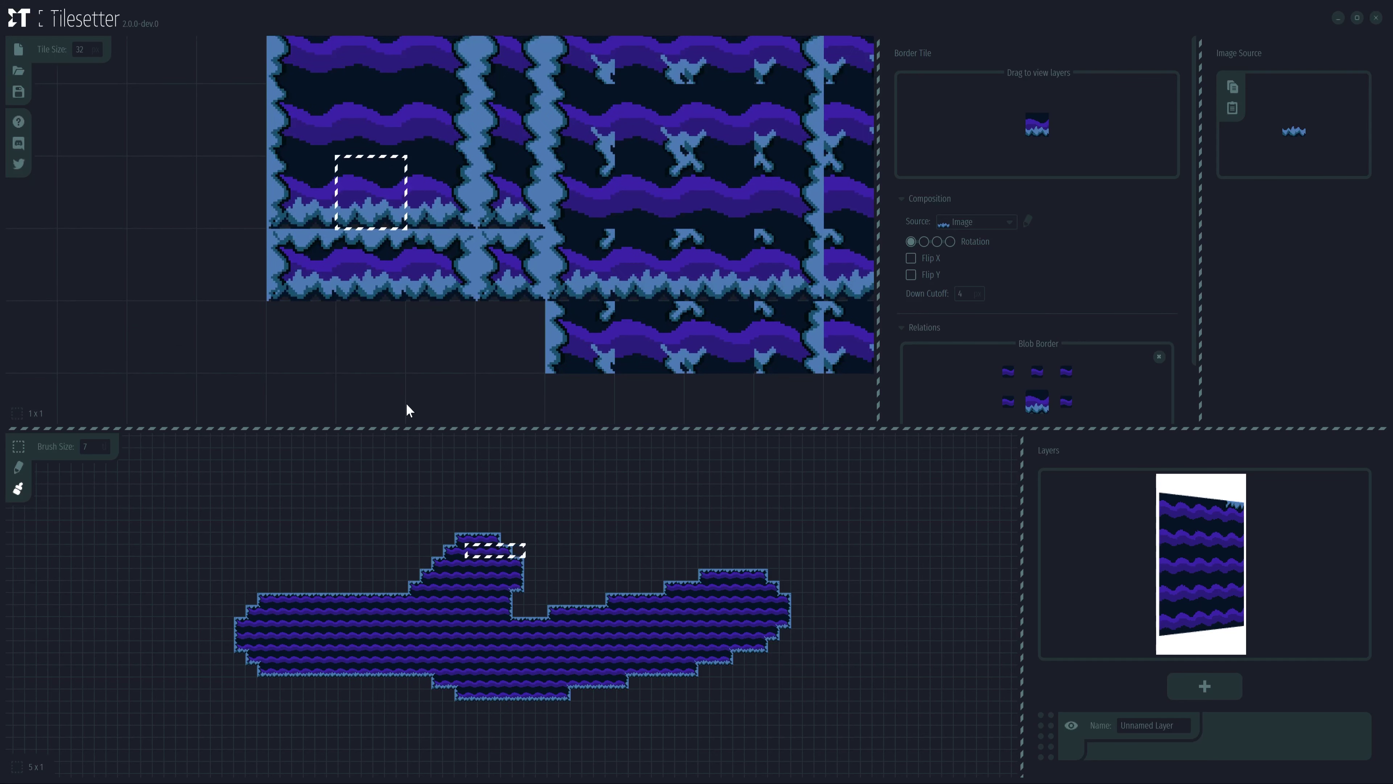
# Clear the map and paint a long wavy purple platform with several blocky branches above and below, using brush size 2.
pyautogui.click(389, 129)
pyautogui.moveTo(407, 573)
pyautogui.mouseDown()
pyautogui.moveTo(322, 573)
pyautogui.moveTo(434, 601)
pyautogui.mouseUp()
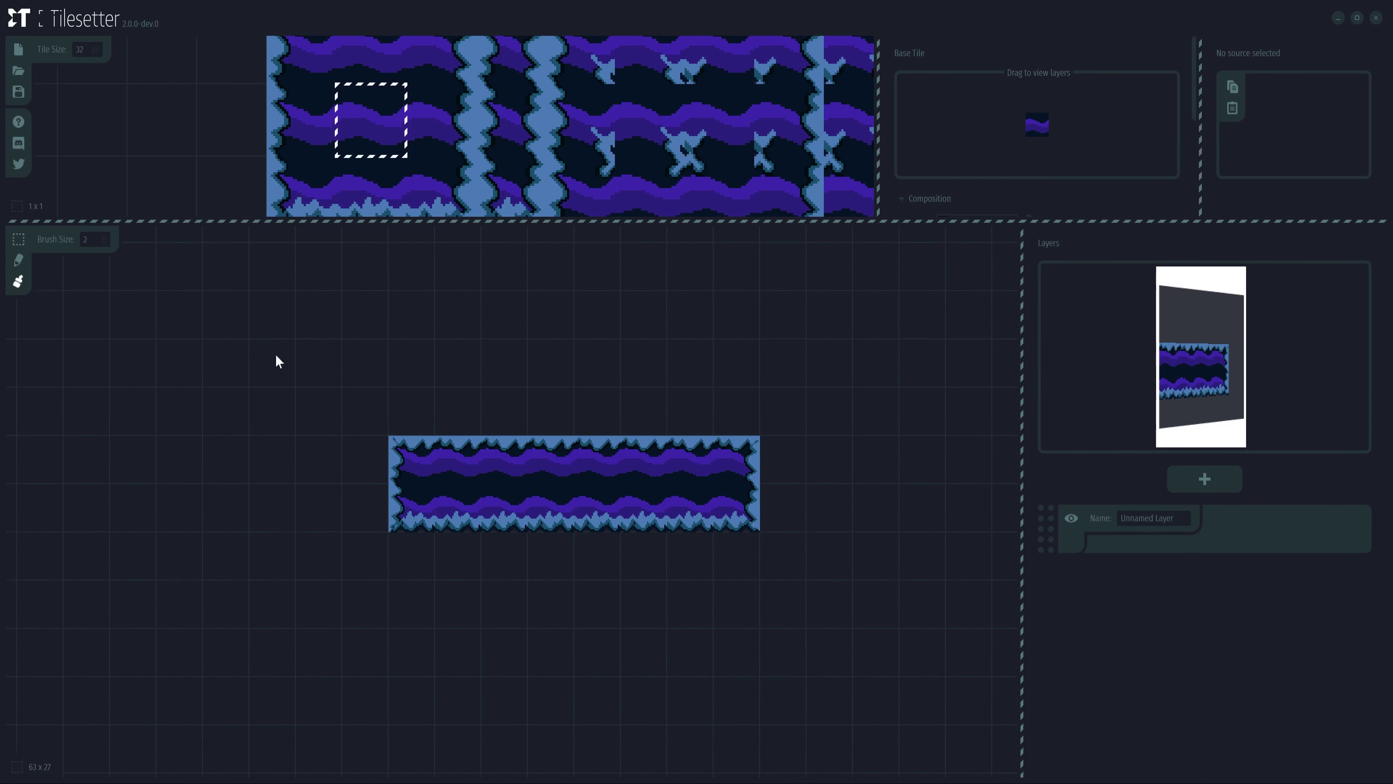
pyautogui.moveTo(277, 357); pyautogui.dragTo(354, 504)
pyautogui.click(329, 610)
pyautogui.moveTo(598, 554); pyautogui.dragTo(598, 607)
pyautogui.click(184, 461)
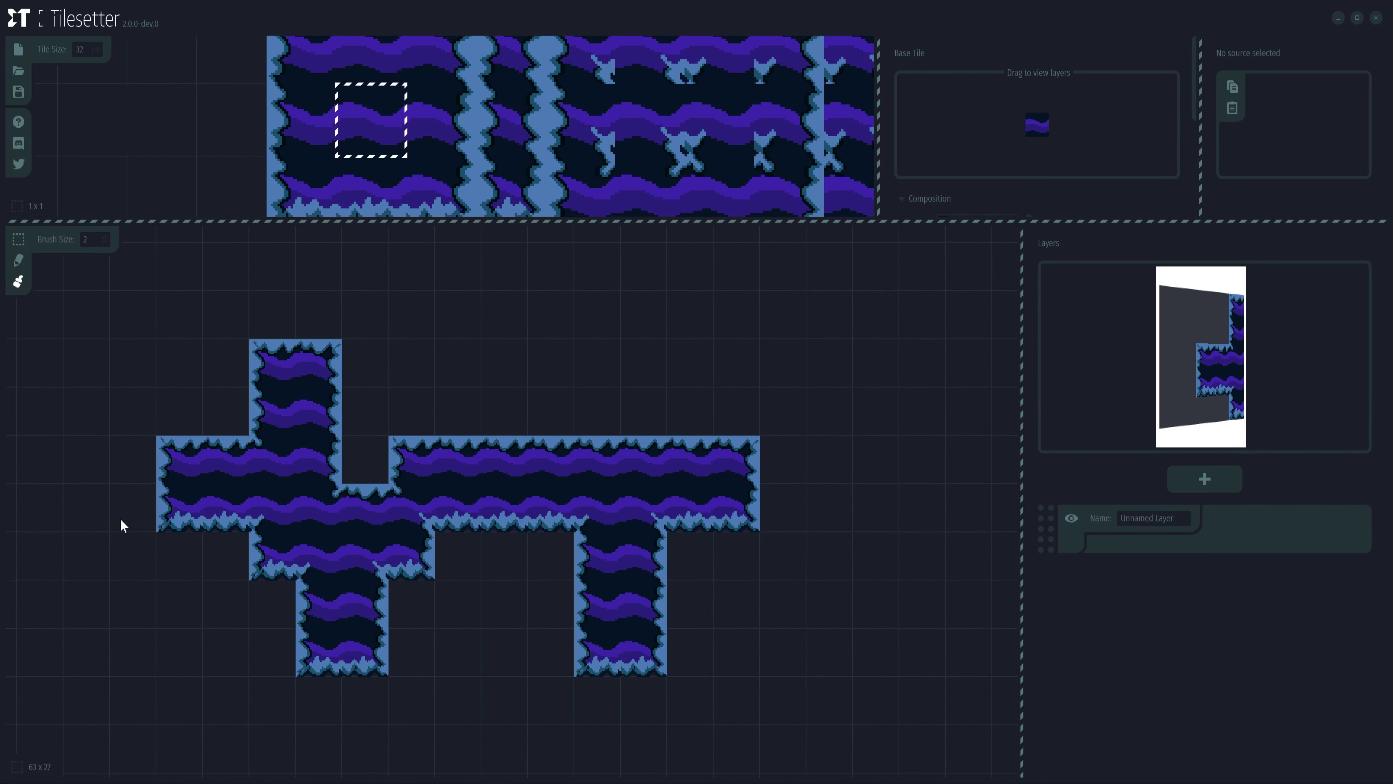
pyautogui.click(127, 518)
# Set the brush size to 1 and add a thin ledge at the platform's upper left and a narrow column above its right half.
pyautogui.moveTo(45, 238); pyautogui.dragTo(34, 238)
pyautogui.click(132, 412)
pyautogui.click(179, 411)
pyautogui.moveTo(550, 362); pyautogui.dragTo(549, 458)
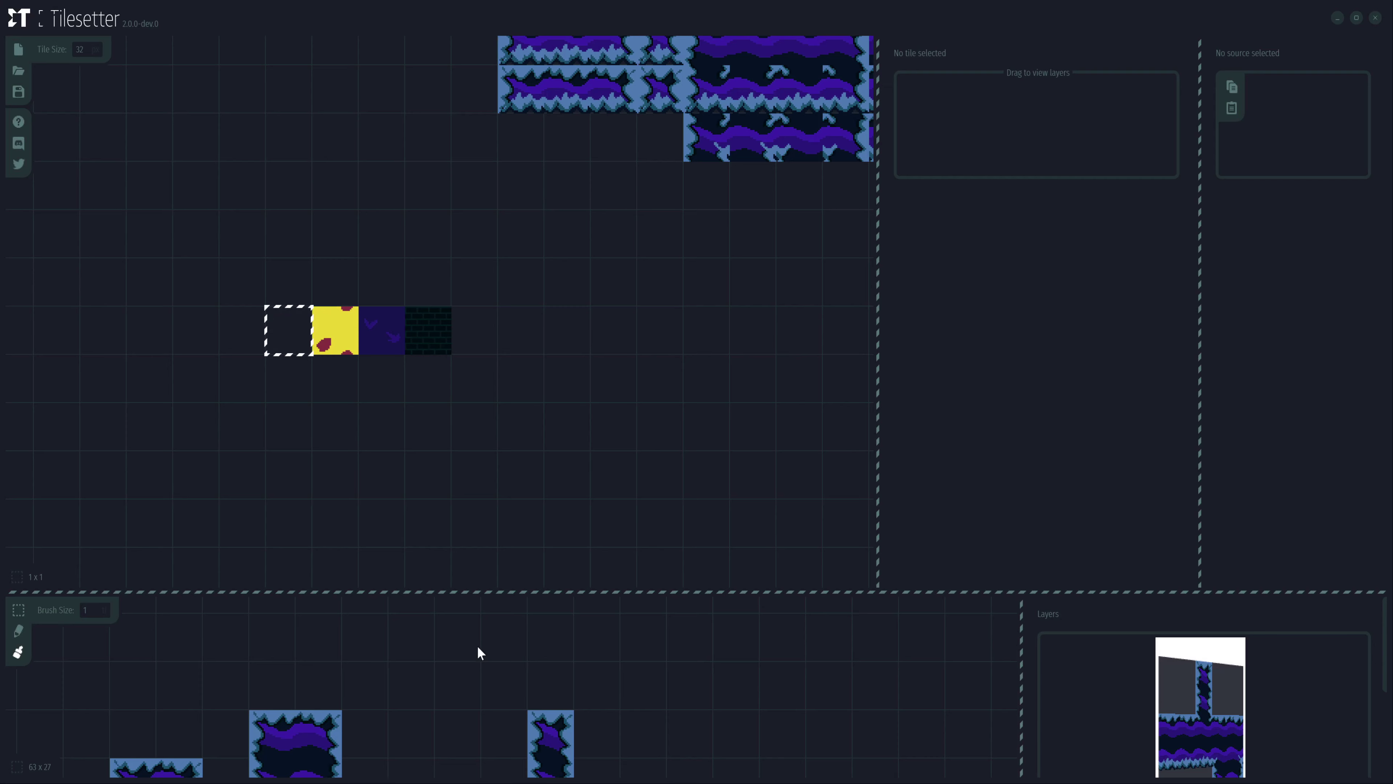
# Build Wang borders for the yellow spotted, dark blue and dark brick tiles together.
pyautogui.moveTo(329, 330); pyautogui.dragTo(423, 343)
pyautogui.scroll(2, 417, 351)
pyautogui.scroll(1, 398, 357)
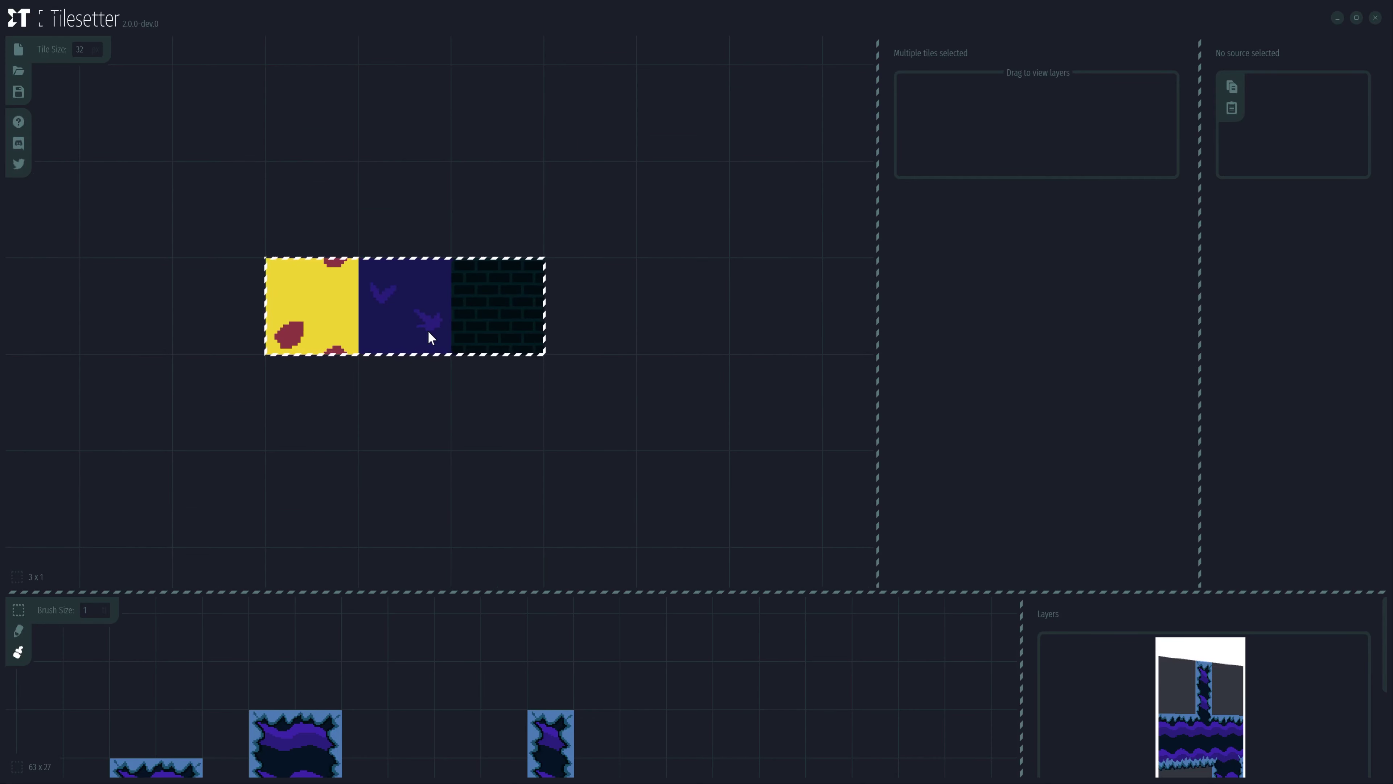
pyautogui.rightClick(483, 297)
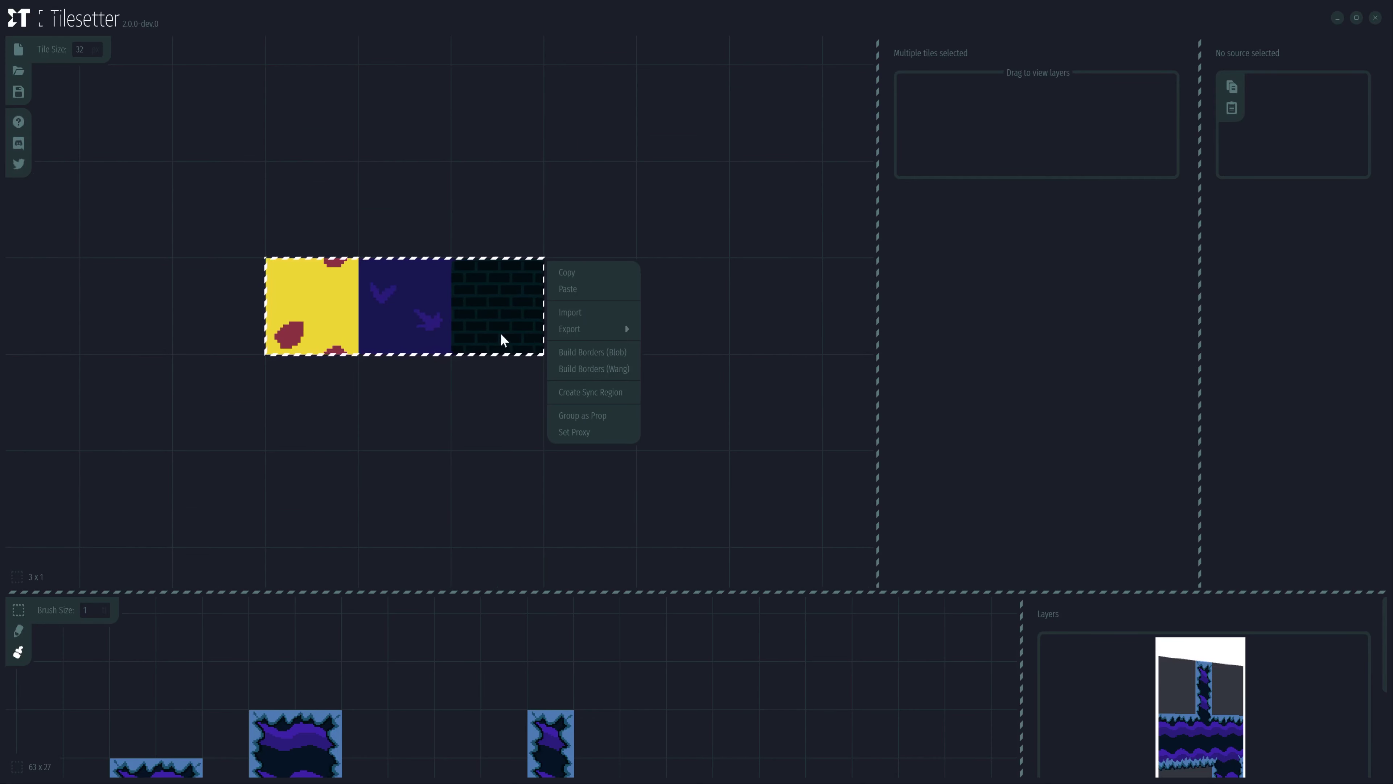
pyautogui.click(592, 370)
# Examine the generated Wang transition tiles between the three terrains.
pyautogui.scroll(-4, 595, 370)
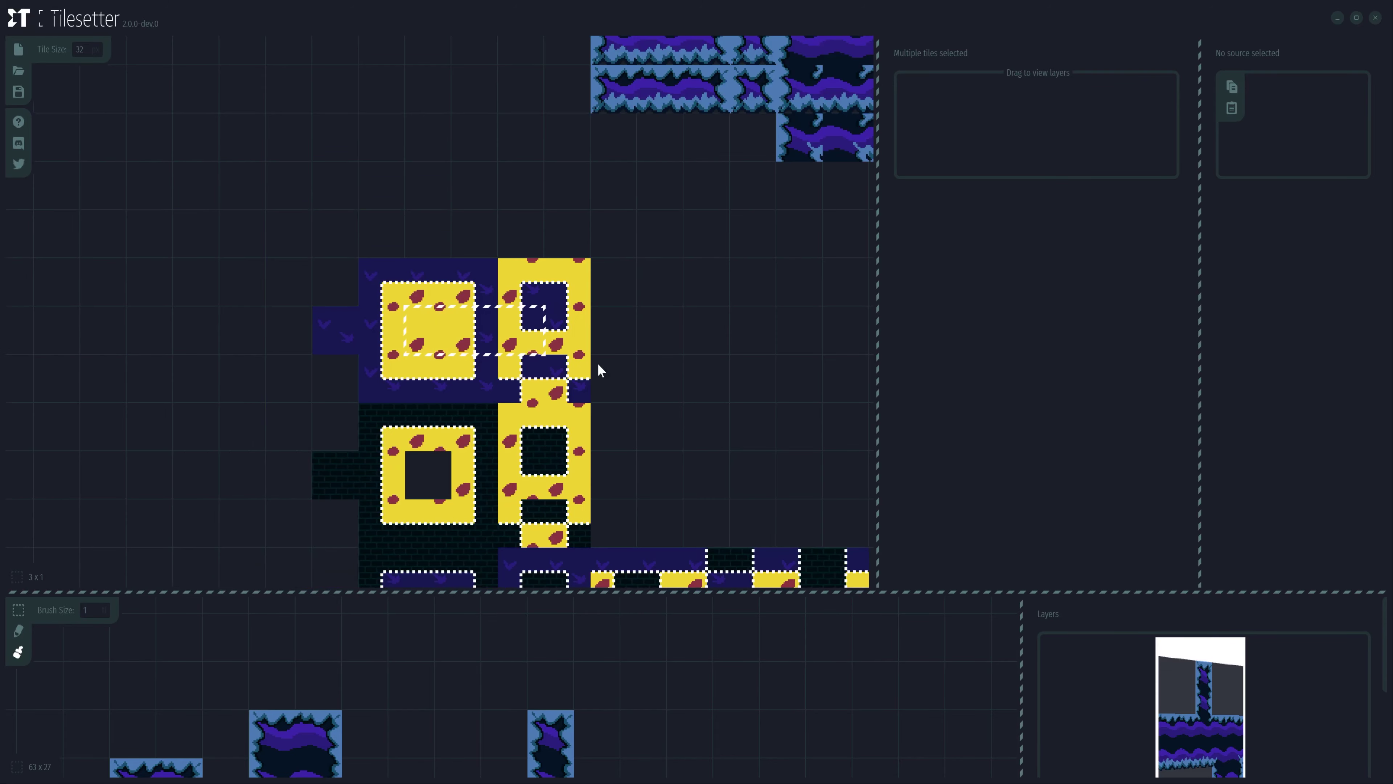
pyautogui.moveTo(576, 379); pyautogui.dragTo(522, 360)
pyautogui.scroll(2, 522, 360)
pyautogui.scroll(-1, 521, 359)
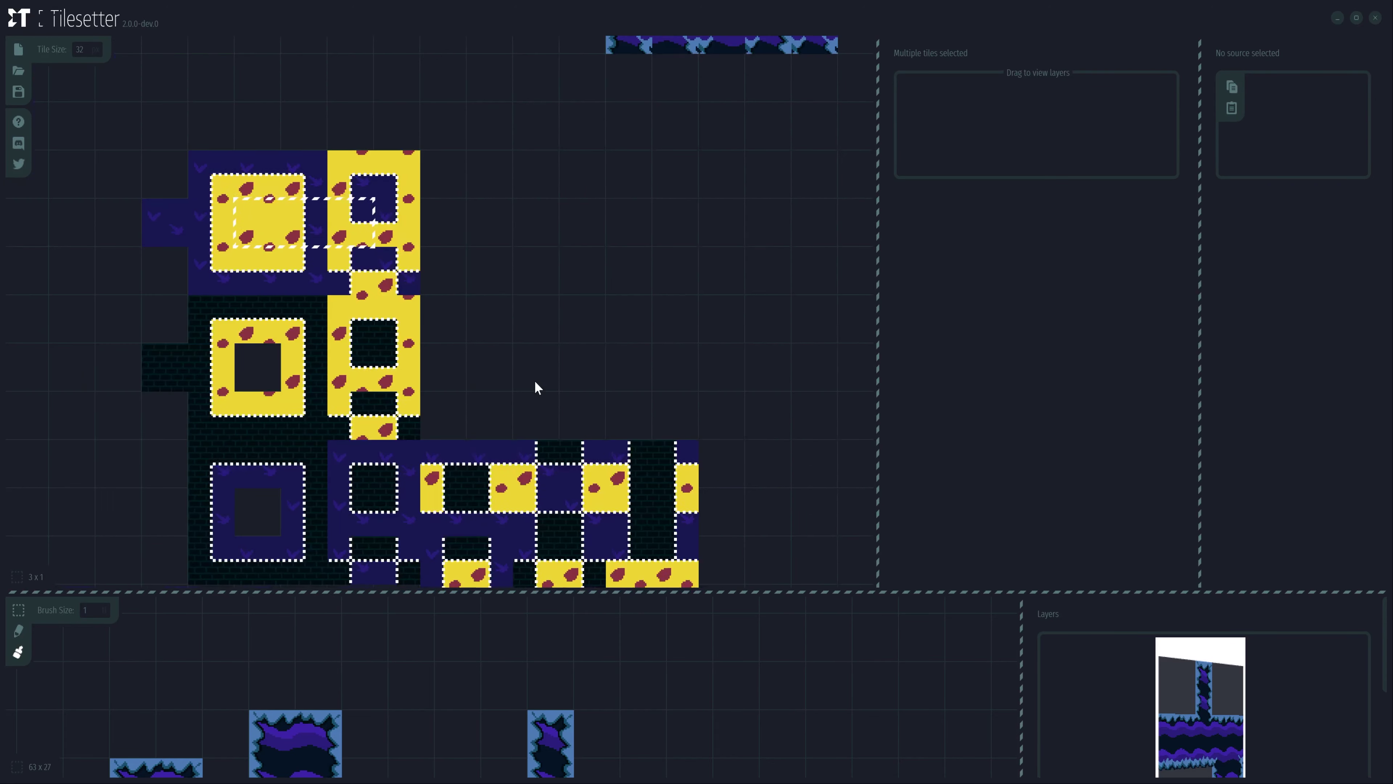
pyautogui.moveTo(546, 518); pyautogui.dragTo(463, 374)
pyautogui.scroll(-1, 540, 504)
pyautogui.moveTo(557, 503); pyautogui.dragTo(545, 447)
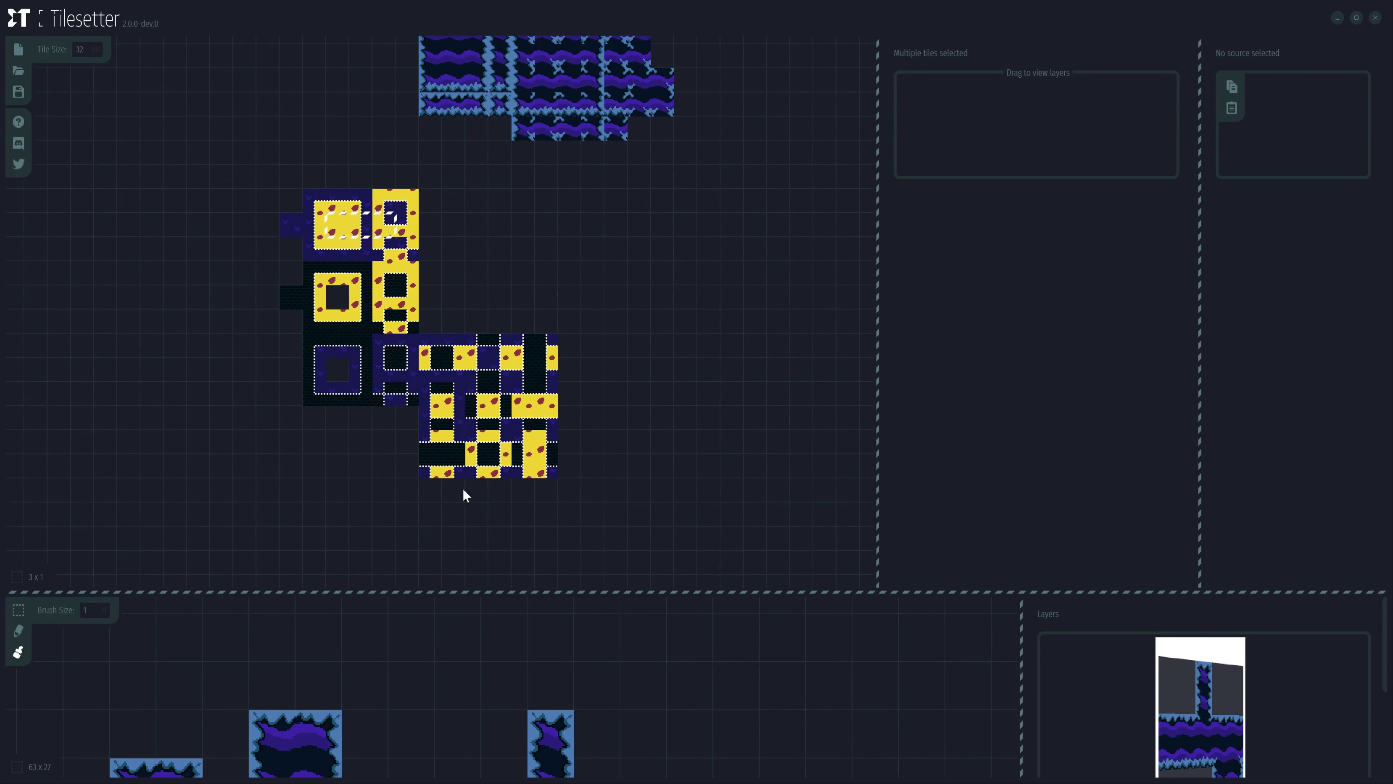
# Enlarge the map area and delete the painted purple platforms from the map.
pyautogui.click(297, 230)
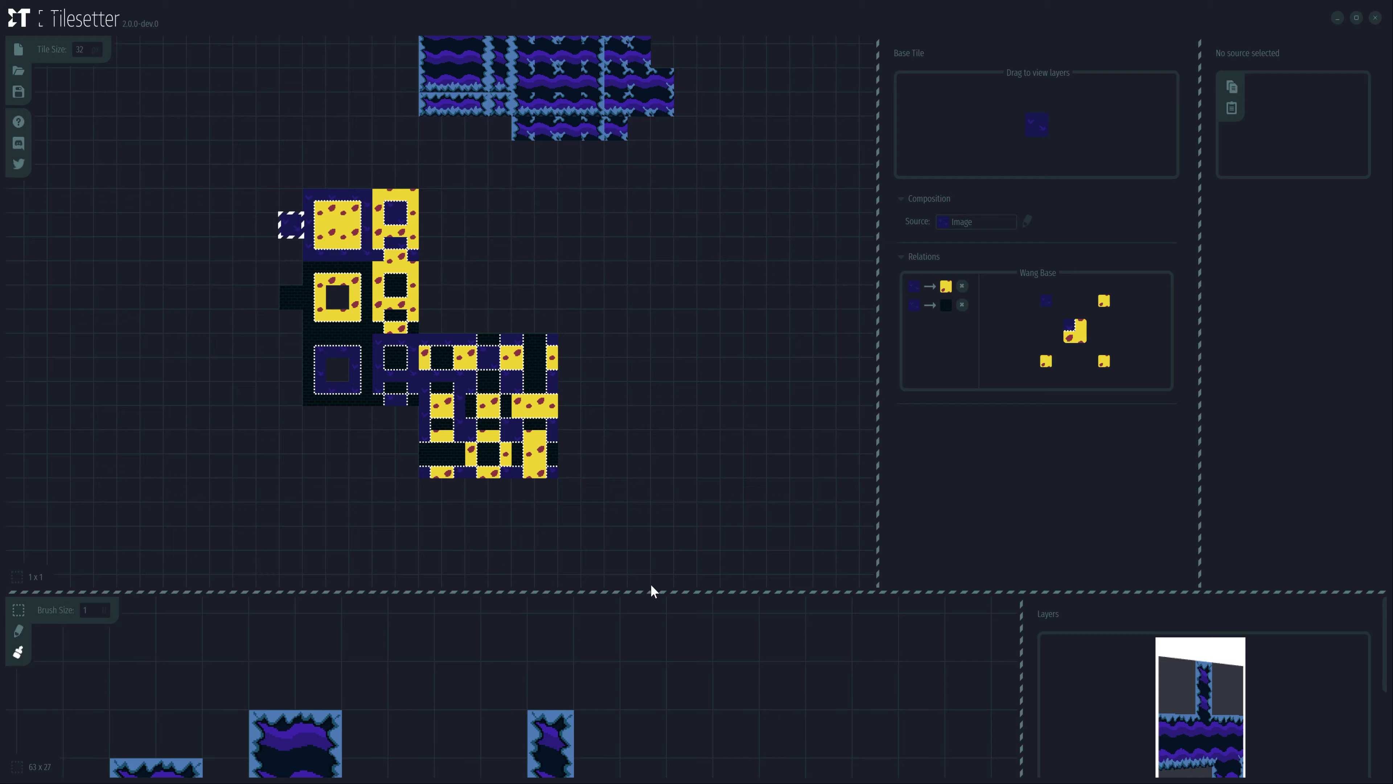
pyautogui.moveTo(649, 591); pyautogui.dragTo(685, 392)
pyautogui.scroll(-2, 529, 272)
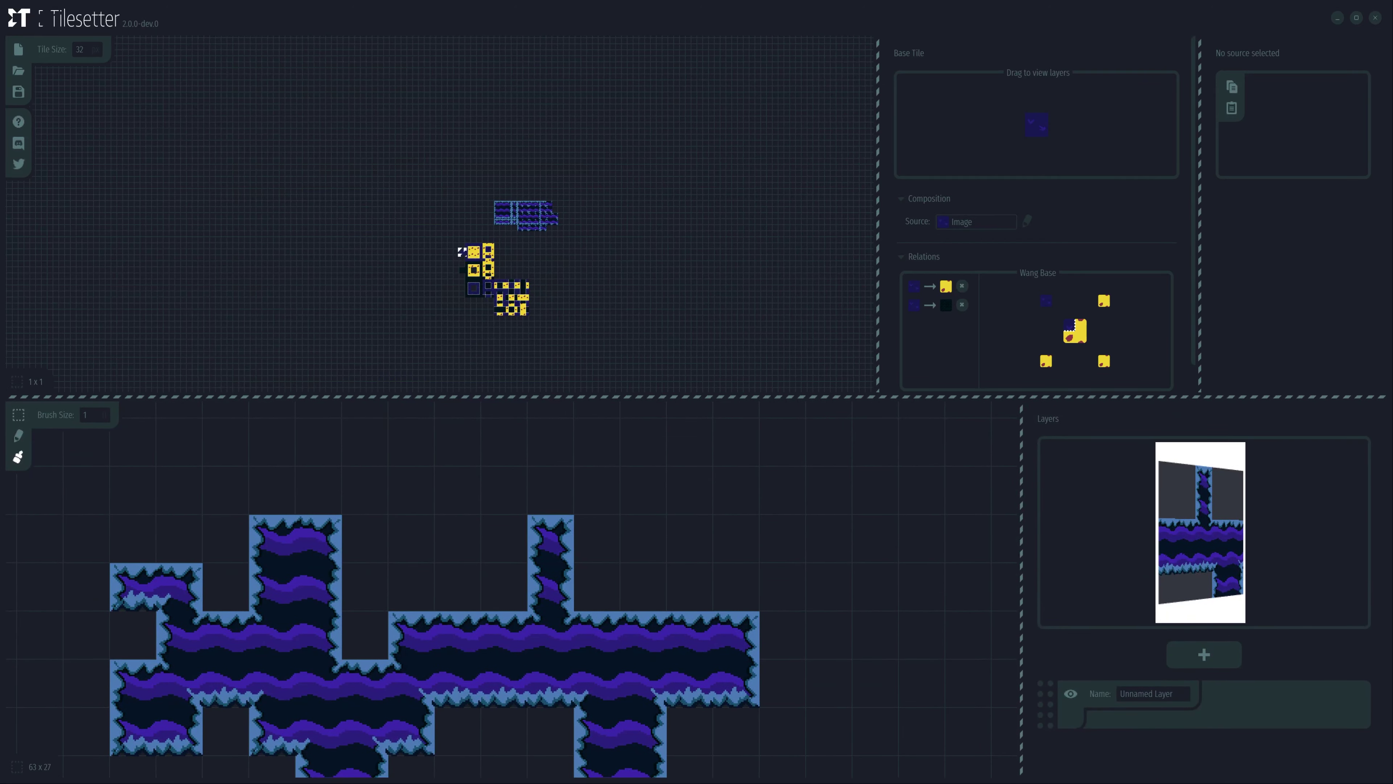
pyautogui.scroll(1, 493, 258)
pyautogui.scroll(1, 477, 249)
pyautogui.moveTo(508, 139); pyautogui.dragTo(479, 319)
pyautogui.scroll(-1, 296, 562)
pyautogui.moveTo(342, 625); pyautogui.dragTo(398, 563)
pyautogui.click(19, 415)
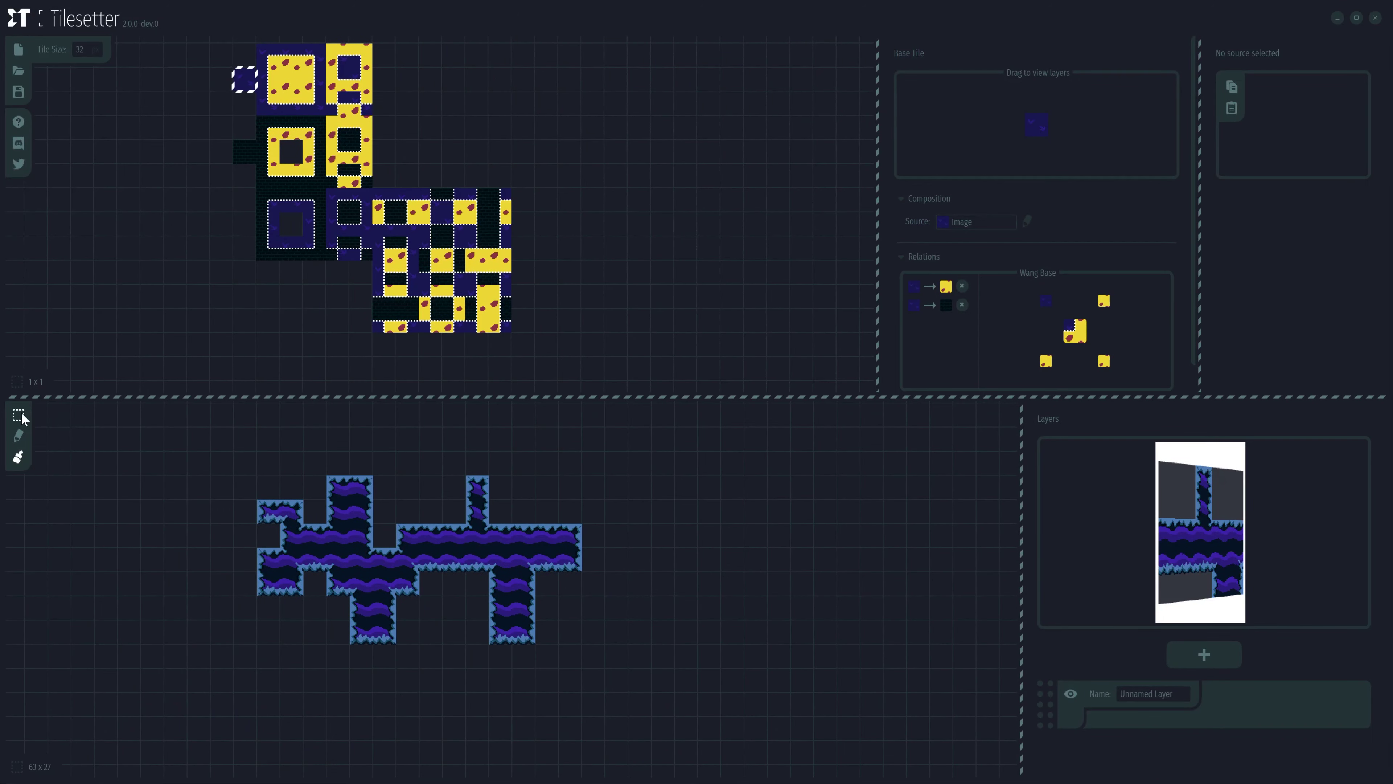
pyautogui.press('Delete')
pyautogui.moveTo(237, 469)
pyautogui.mouseDown()
pyautogui.moveTo(283, 541)
pyautogui.moveTo(382, 572)
pyautogui.moveTo(439, 549)
pyautogui.moveTo(398, 565)
pyautogui.mouseUp()
# Paint a large rounded area of the dark brick terrain on the empty map.
pyautogui.click(18, 456)
pyautogui.click(244, 152)
pyautogui.moveTo(395, 462)
pyautogui.mouseDown()
pyautogui.moveTo(357, 657)
pyautogui.moveTo(576, 585)
pyautogui.moveTo(548, 638)
pyautogui.moveTo(470, 683)
pyautogui.moveTo(351, 652)
pyautogui.mouseUp()
# Paint a dark blue patch inside the brick area and a wide dark blue ring around it with brush size 2.
pyautogui.click(245, 79)
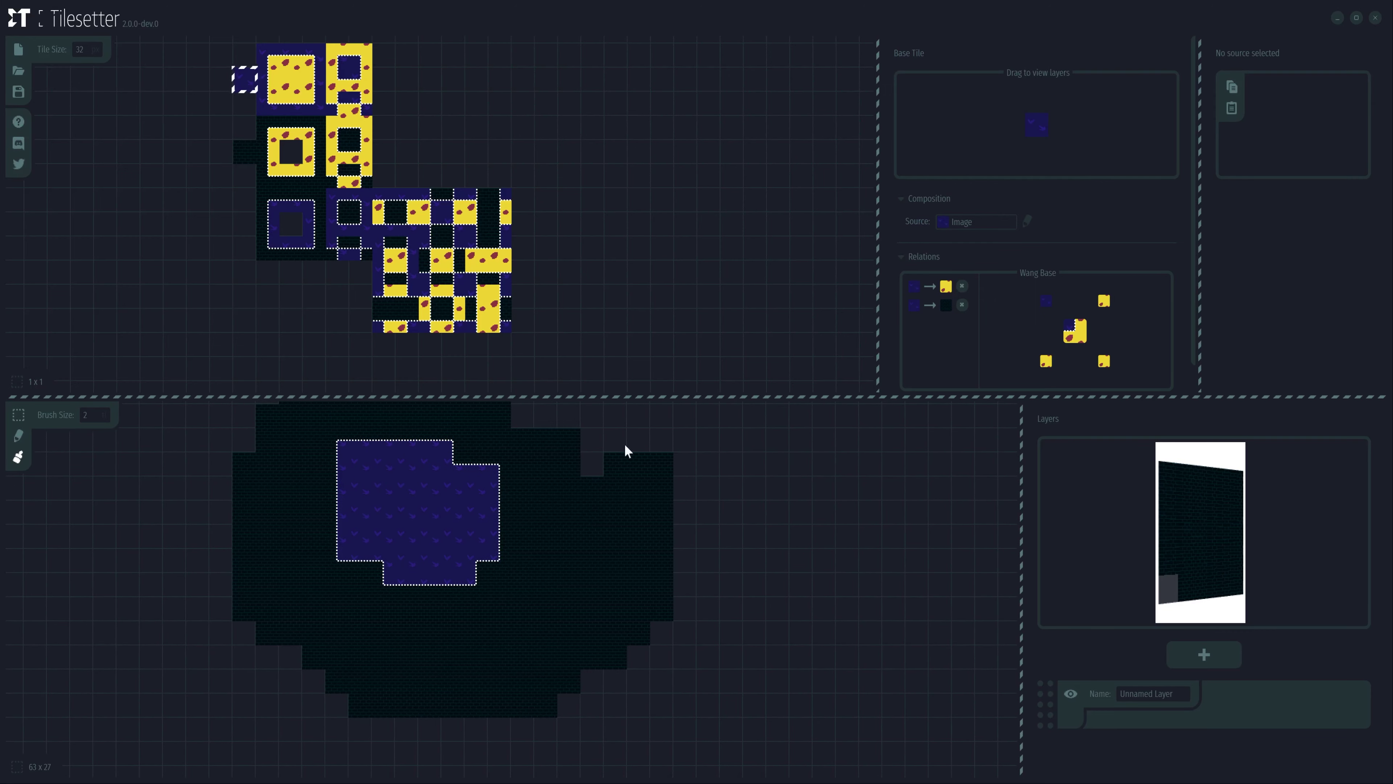
pyautogui.moveTo(624, 449); pyautogui.dragTo(545, 441)
pyautogui.moveTo(535, 490)
pyautogui.mouseDown()
pyautogui.moveTo(594, 516)
pyautogui.moveTo(618, 550)
pyautogui.mouseUp()
pyautogui.moveTo(576, 455)
pyautogui.mouseDown()
pyautogui.moveTo(329, 731)
pyautogui.moveTo(280, 653)
pyautogui.mouseUp()
pyautogui.moveTo(296, 659)
pyautogui.mouseDown()
pyautogui.moveTo(525, 731)
pyautogui.moveTo(666, 606)
pyautogui.mouseUp()
pyautogui.moveTo(667, 606); pyautogui.dragTo(738, 688)
pyautogui.click(365, 508)
# Paint yellow spotted terrain along the left and lower edges of the dark blue area.
pyautogui.click(291, 79)
pyautogui.moveTo(330, 576)
pyautogui.mouseDown()
pyautogui.moveTo(329, 550)
pyautogui.moveTo(304, 683)
pyautogui.mouseUp()
pyautogui.moveTo(329, 686)
pyautogui.mouseDown()
pyautogui.moveTo(560, 738)
pyautogui.moveTo(682, 714)
pyautogui.moveTo(648, 678)
pyautogui.mouseUp()
pyautogui.click(575, 617)
pyautogui.moveTo(576, 618); pyautogui.dragTo(507, 746)
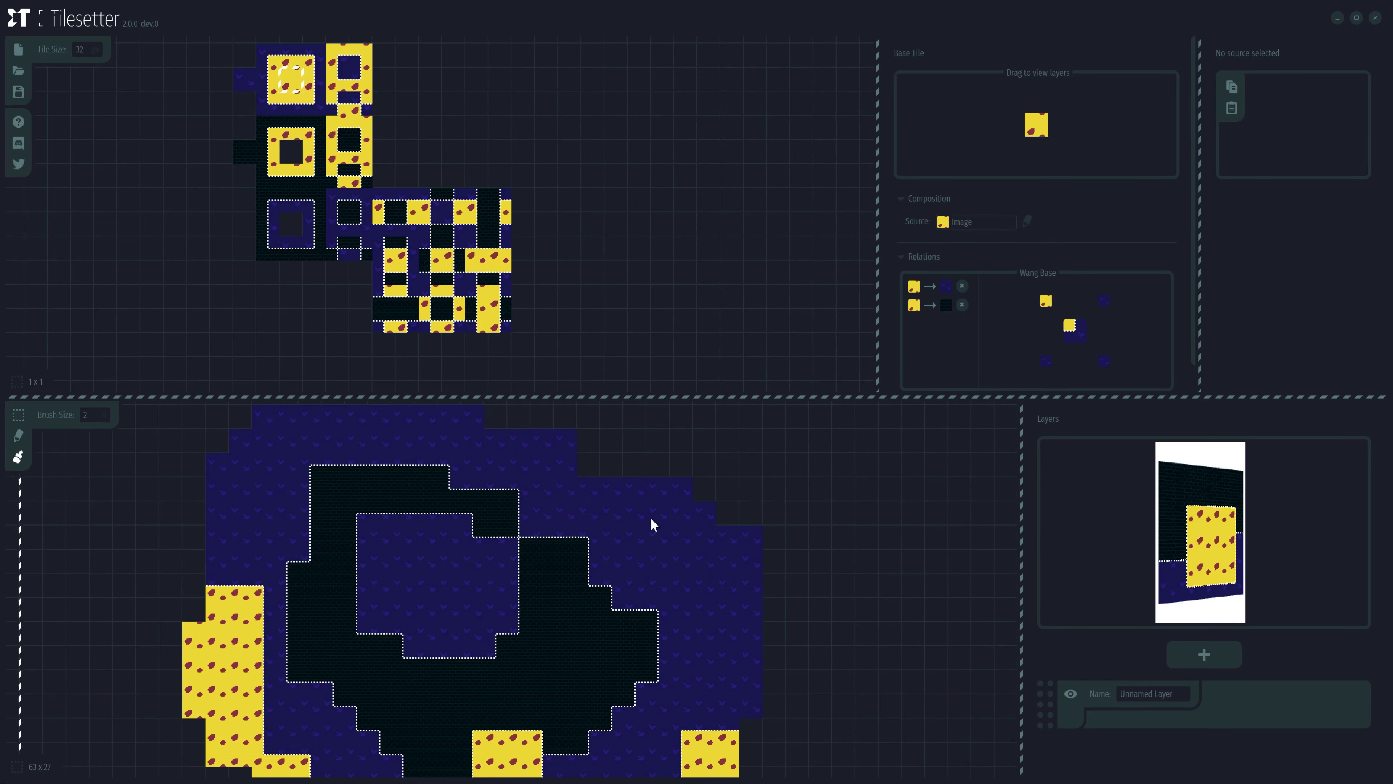
# Extend the yellow terrain into a full ring around the dark blue area and add yellow patches inside the shape.
pyautogui.scroll(-1, 541, 557)
pyautogui.moveTo(658, 646)
pyautogui.mouseDown()
pyautogui.moveTo(649, 535)
pyautogui.moveTo(368, 576)
pyautogui.mouseUp()
pyautogui.moveTo(513, 488); pyautogui.dragTo(589, 496)
pyautogui.scroll(3, 457, 584)
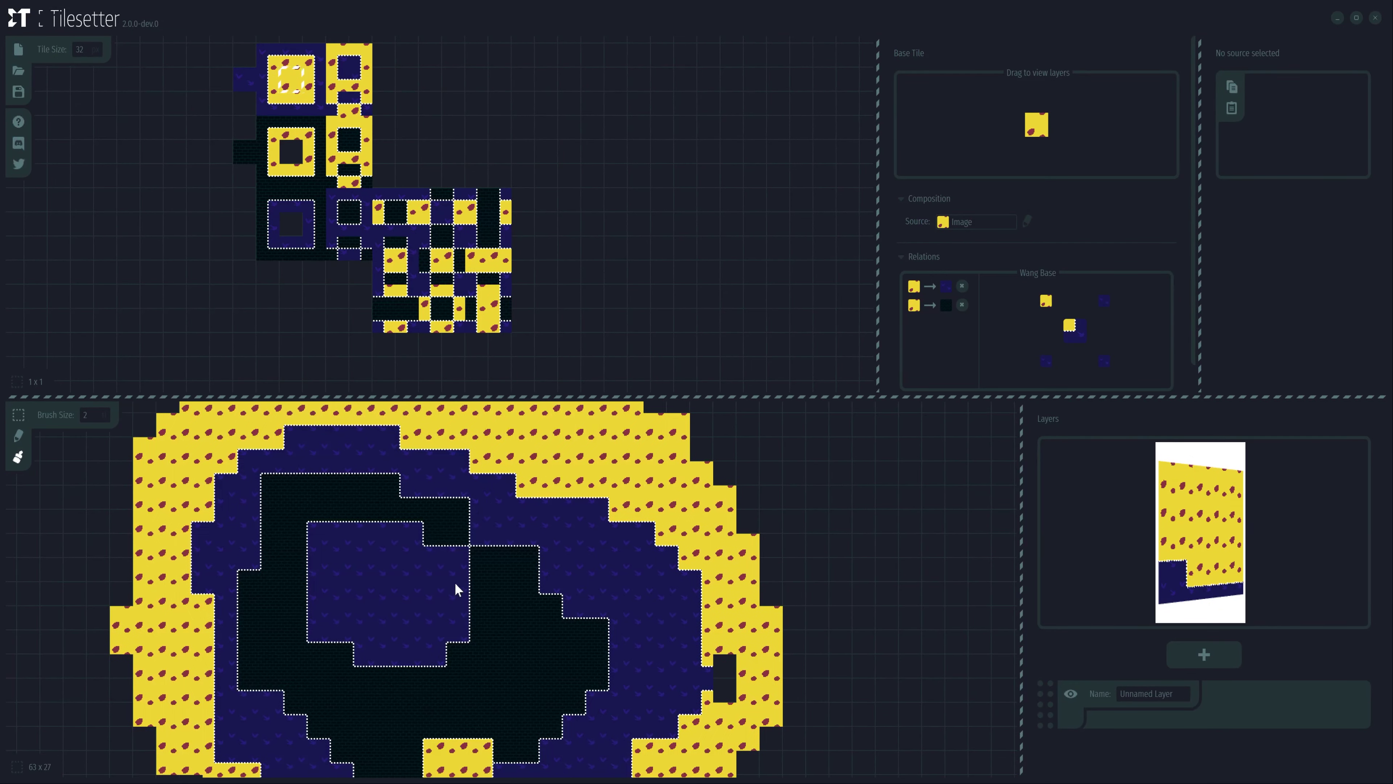
pyautogui.click(456, 570)
pyautogui.scroll(-3, 474, 594)
pyautogui.moveTo(473, 587); pyautogui.dragTo(508, 578)
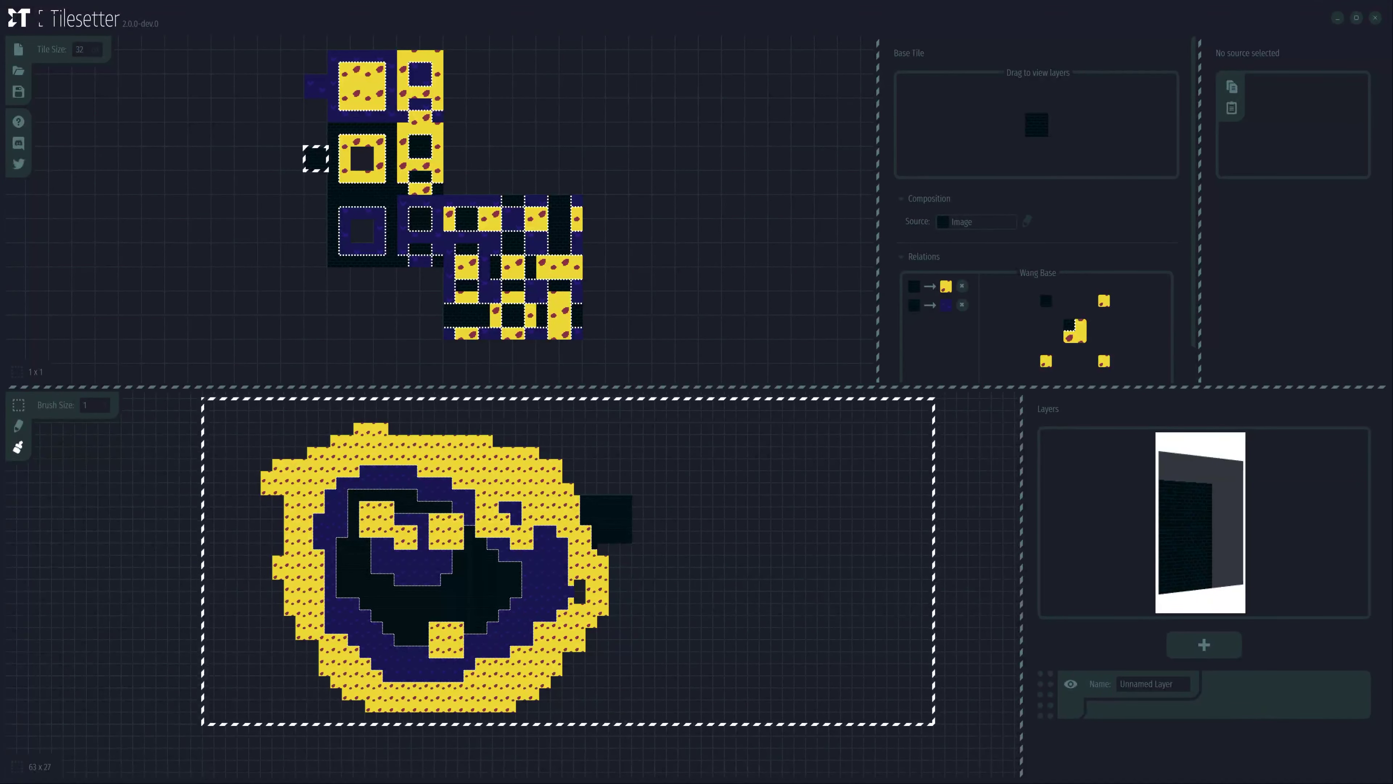
# Paint brick over the left part of the inner blue patch and dark blue across the yellow ring's lower-left section.
pyautogui.scroll(3, 527, 589)
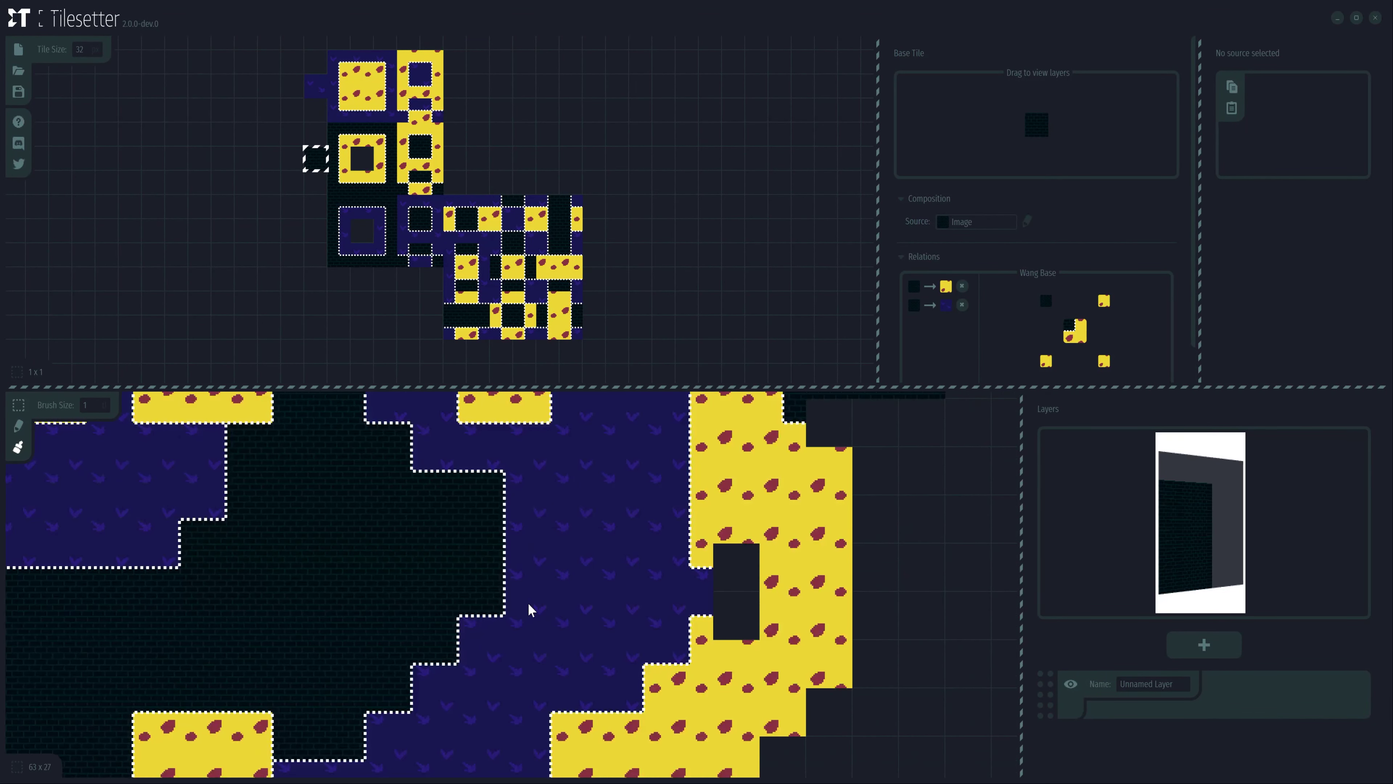
pyautogui.scroll(-2, 503, 578)
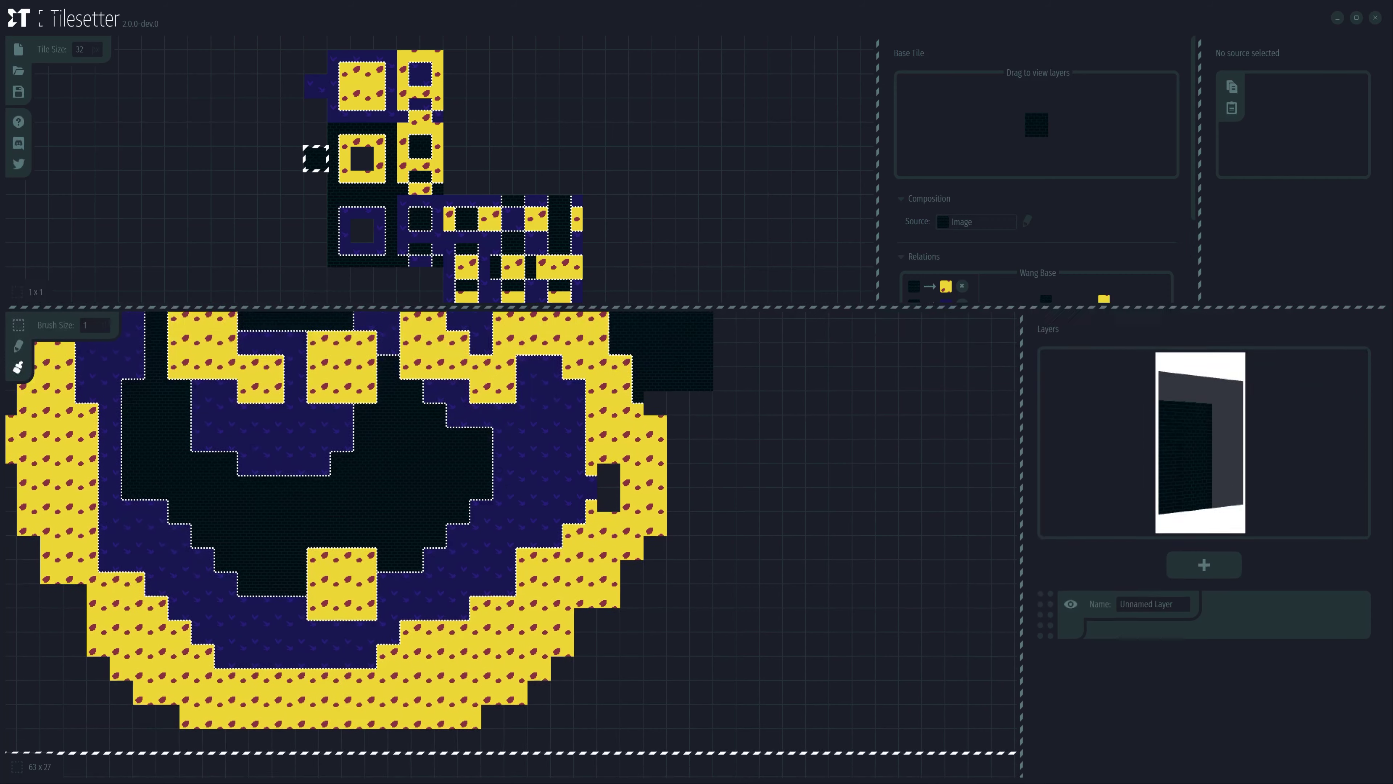
pyautogui.moveTo(488, 442); pyautogui.dragTo(649, 490)
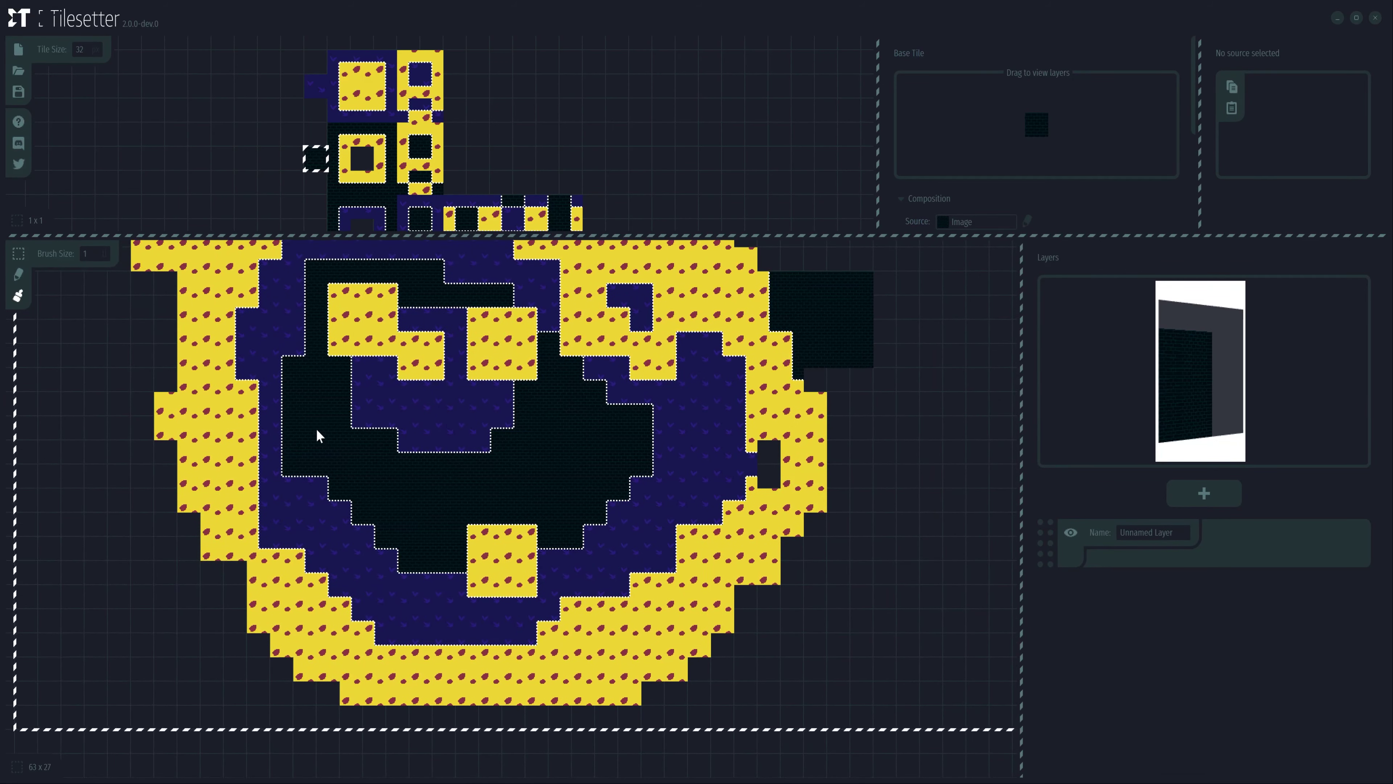
pyautogui.moveTo(324, 437); pyautogui.dragTo(386, 415)
pyautogui.rightClick(444, 429)
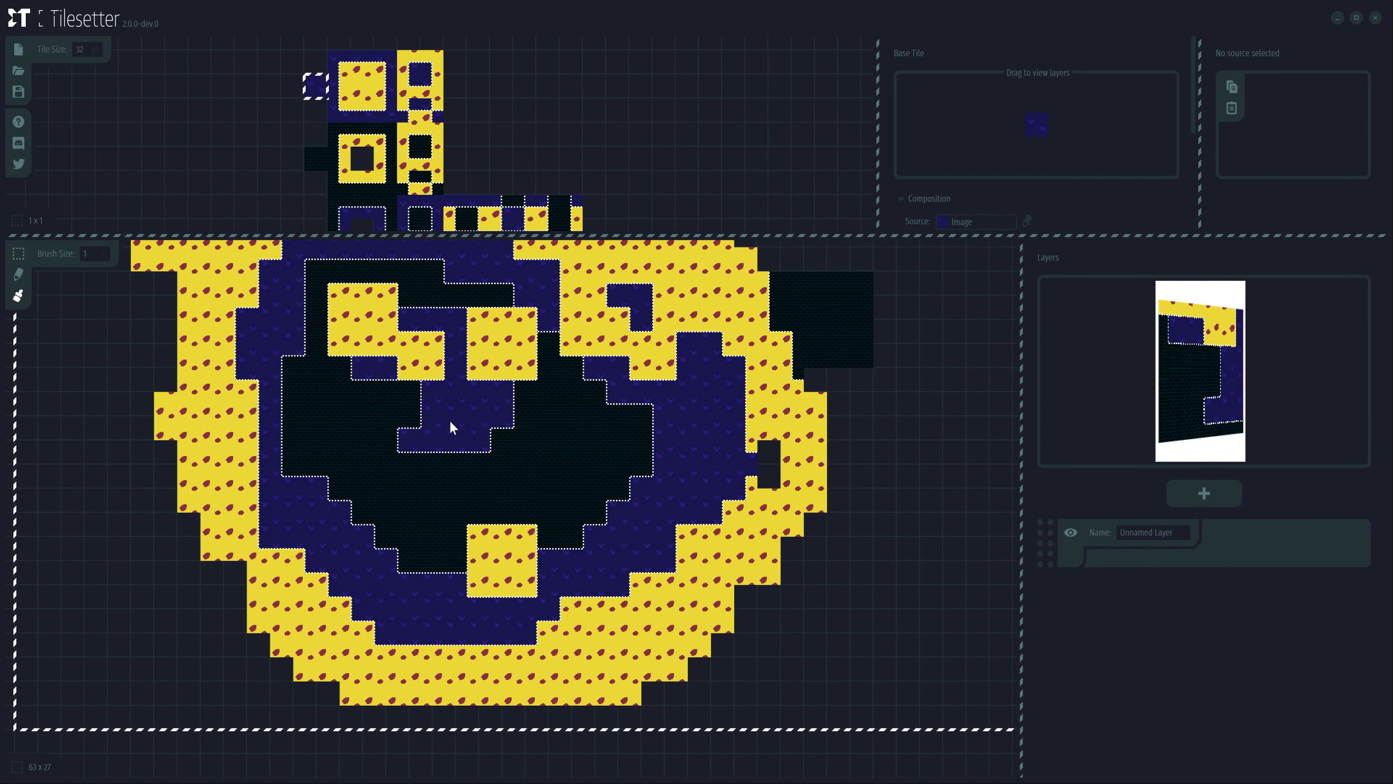
pyautogui.moveTo(277, 541)
pyautogui.mouseDown()
pyautogui.moveTo(220, 588)
pyautogui.moveTo(247, 571)
pyautogui.moveTo(239, 615)
pyautogui.moveTo(212, 560)
pyautogui.moveTo(203, 502)
pyautogui.mouseUp()
# Fill the gap in the yellow ring's right side with yellow and place a small blue patch inside the separate brick block.
pyautogui.rightClick(203, 473)
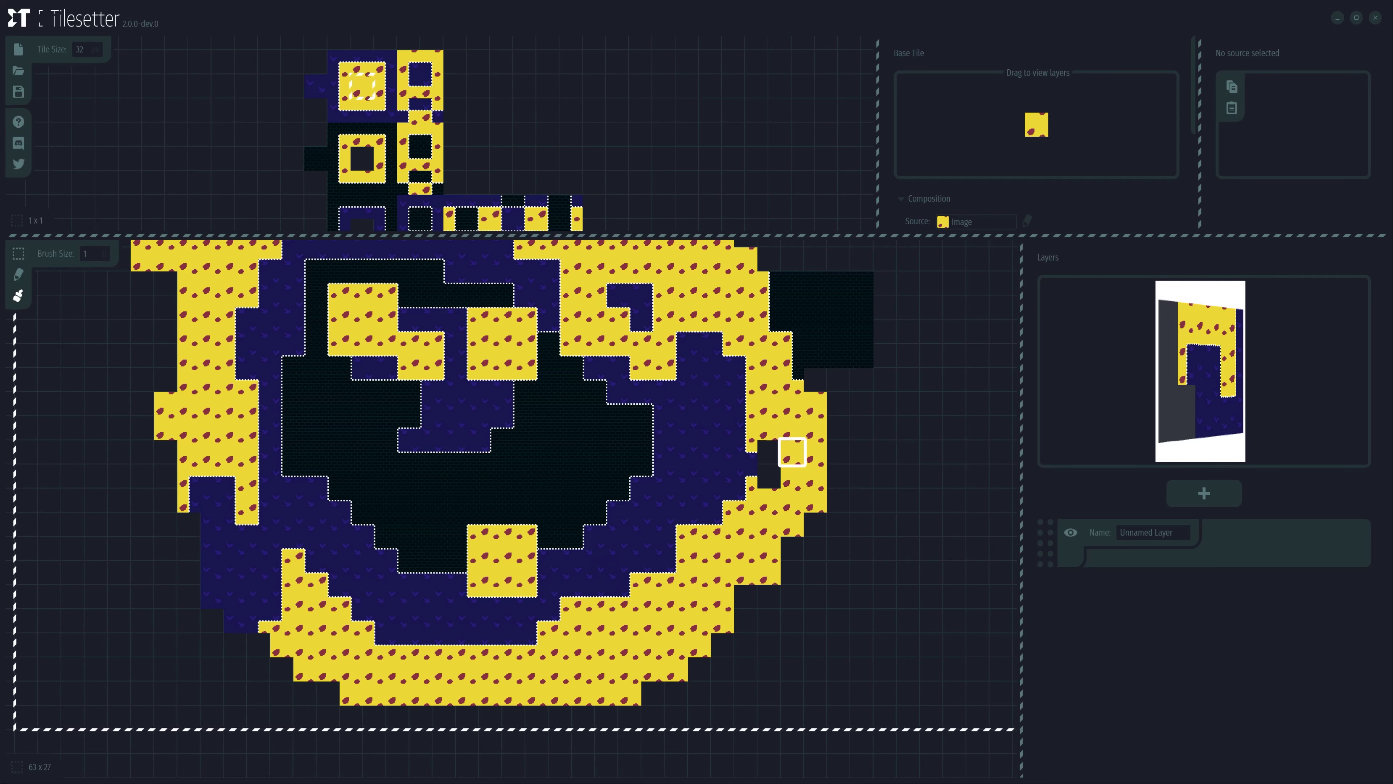
pyautogui.moveTo(833, 462)
pyautogui.mouseDown()
pyautogui.moveTo(772, 464)
pyautogui.moveTo(767, 482)
pyautogui.mouseUp()
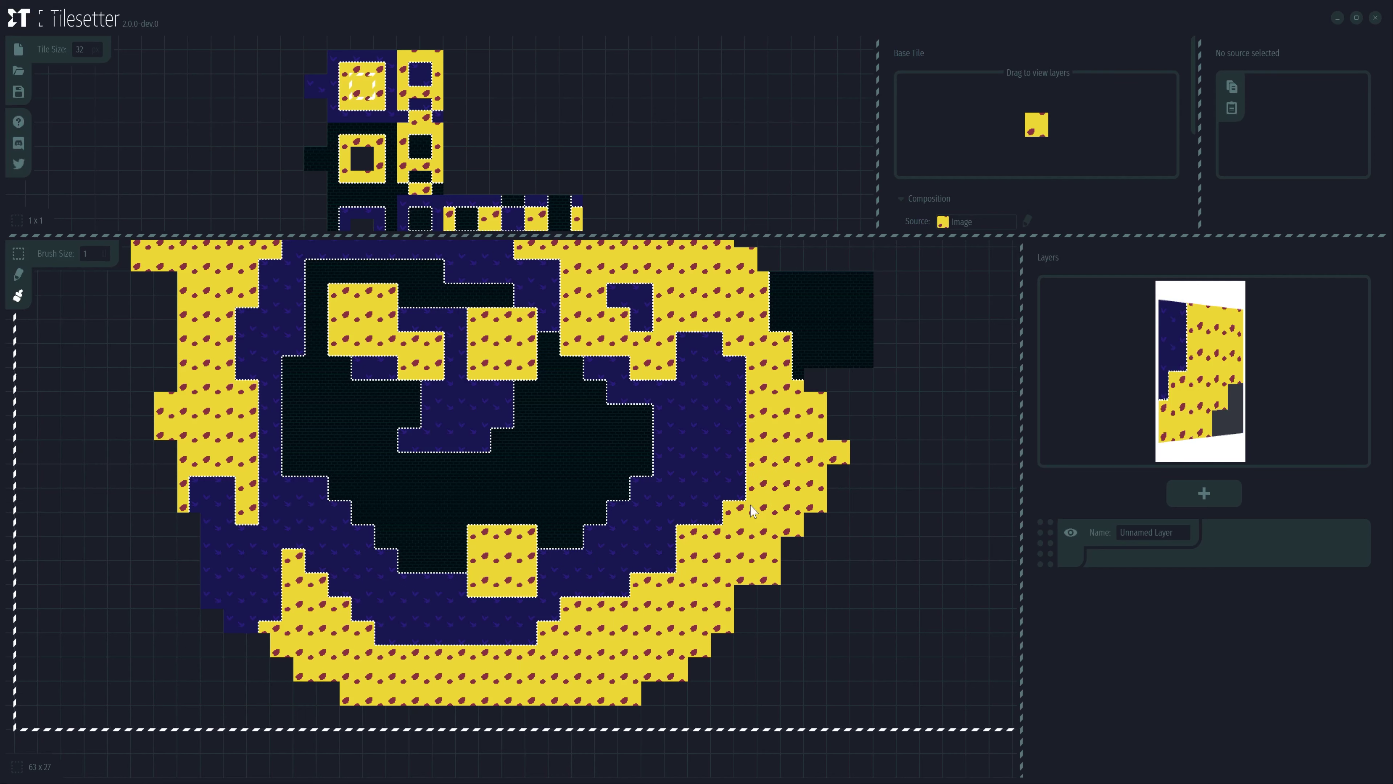
pyautogui.keyDown('alt'); pyautogui.click(723, 428); pyautogui.keyUp('alt')
pyautogui.click(812, 322)
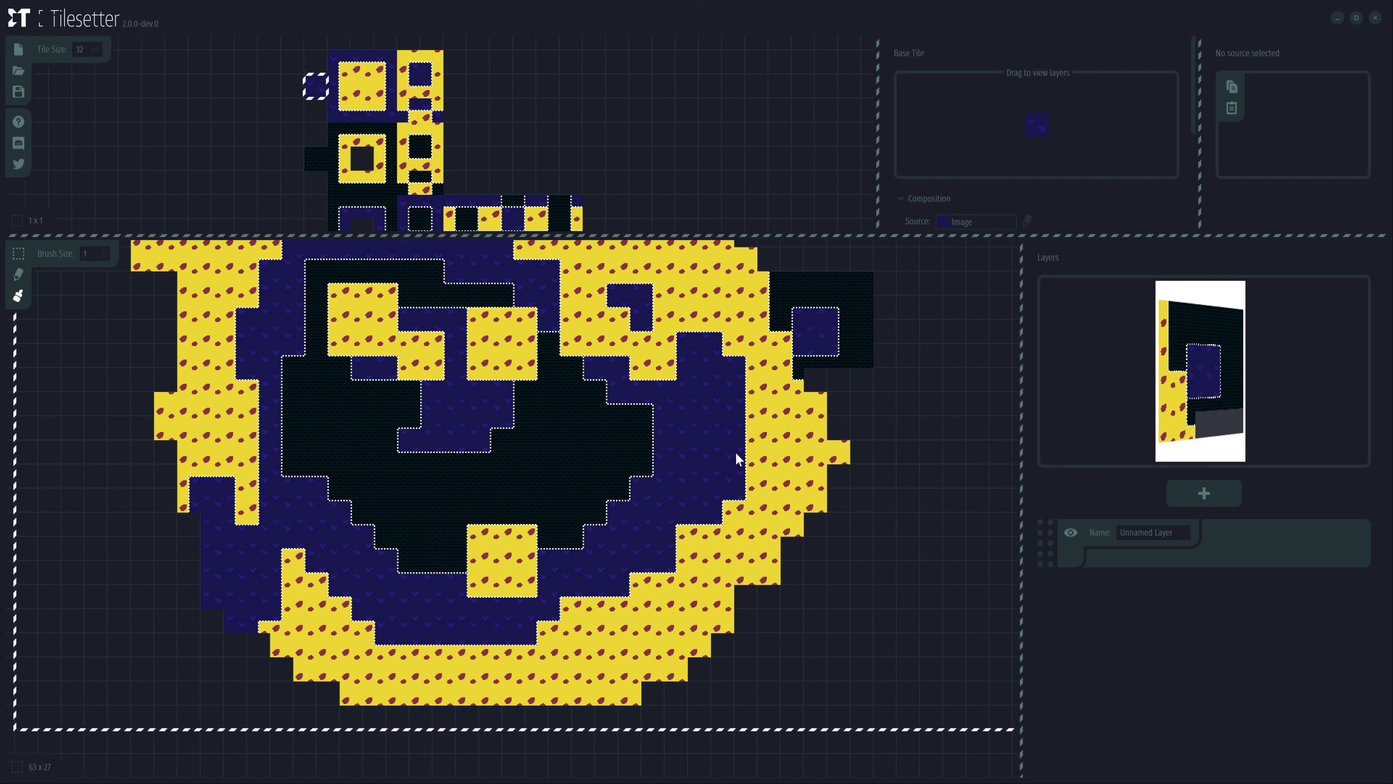
# Paint yellow along the brick block's right edge and down to the ring, and add a dark blue area at the ring's lower right.
pyautogui.rightClick(768, 380)
pyautogui.click(870, 319)
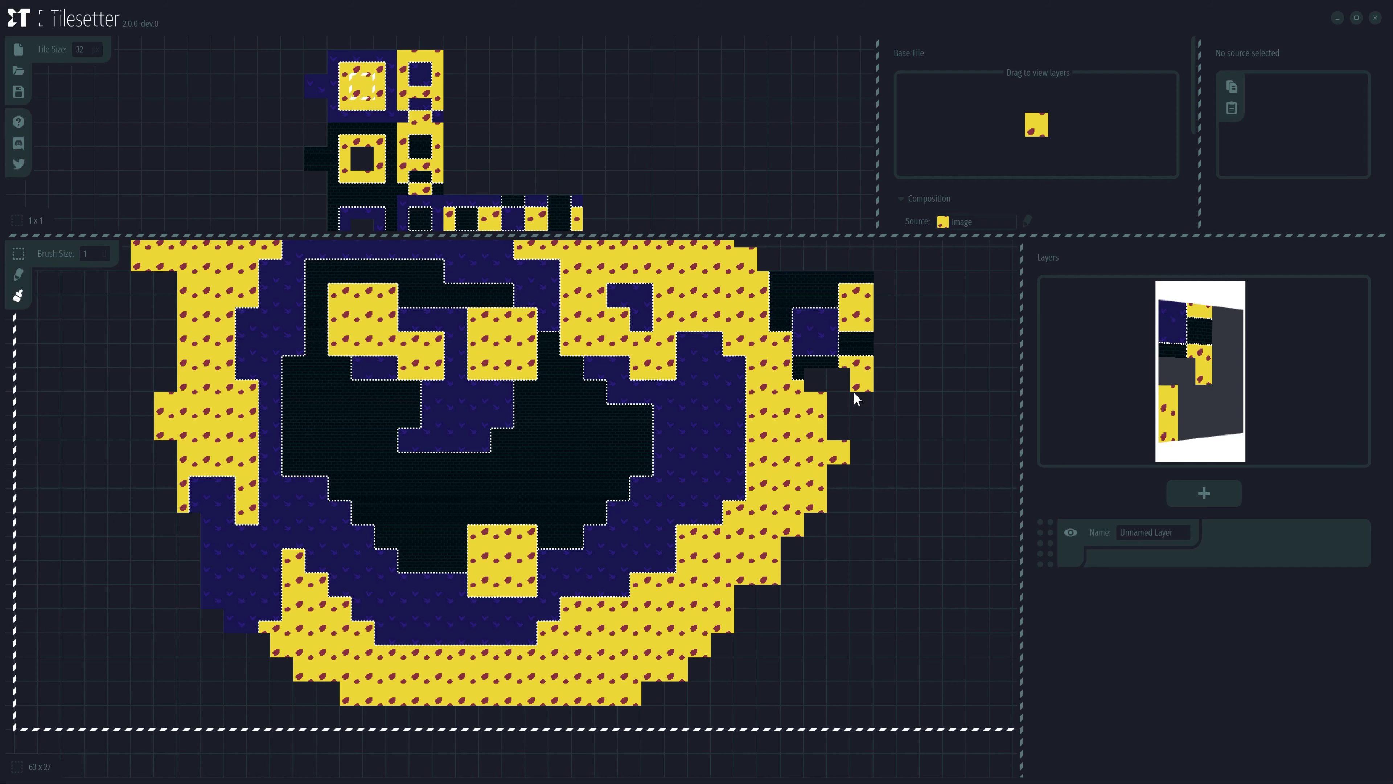
pyautogui.moveTo(854, 392)
pyautogui.mouseDown()
pyautogui.moveTo(815, 395)
pyautogui.moveTo(814, 380)
pyautogui.moveTo(859, 411)
pyautogui.moveTo(848, 441)
pyautogui.mouseUp()
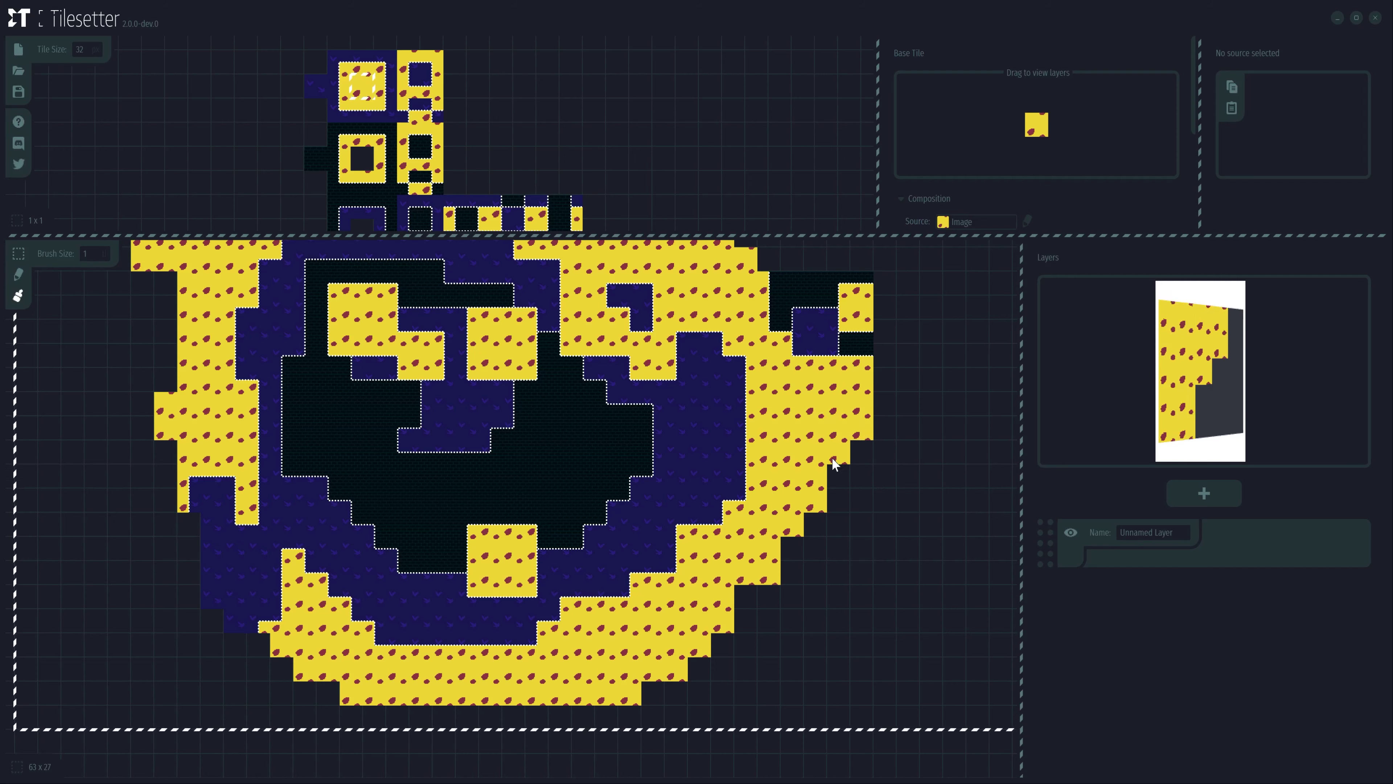
pyautogui.click(316, 85)
pyautogui.moveTo(877, 550)
pyautogui.mouseDown()
pyautogui.moveTo(803, 570)
pyautogui.moveTo(798, 518)
pyautogui.moveTo(848, 532)
pyautogui.moveTo(812, 552)
pyautogui.moveTo(859, 504)
pyautogui.mouseUp()
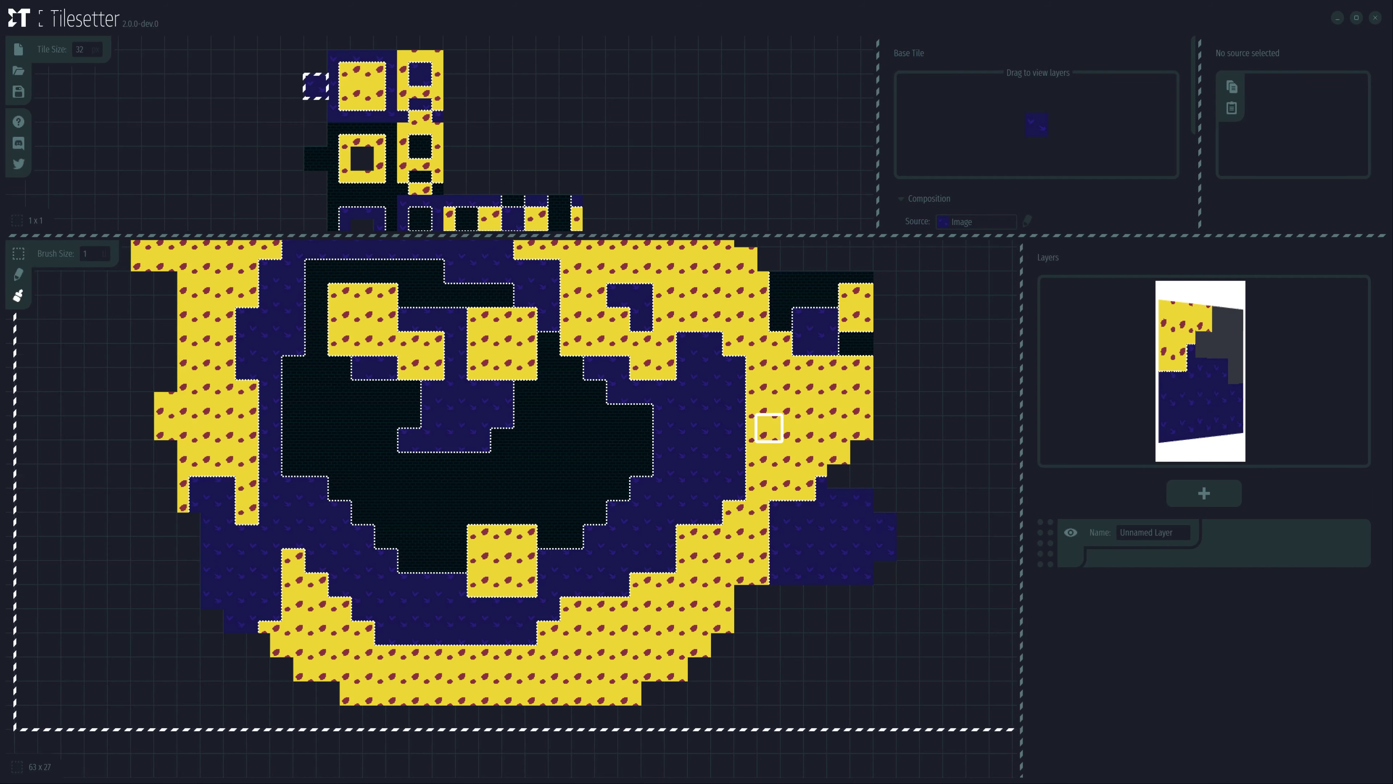